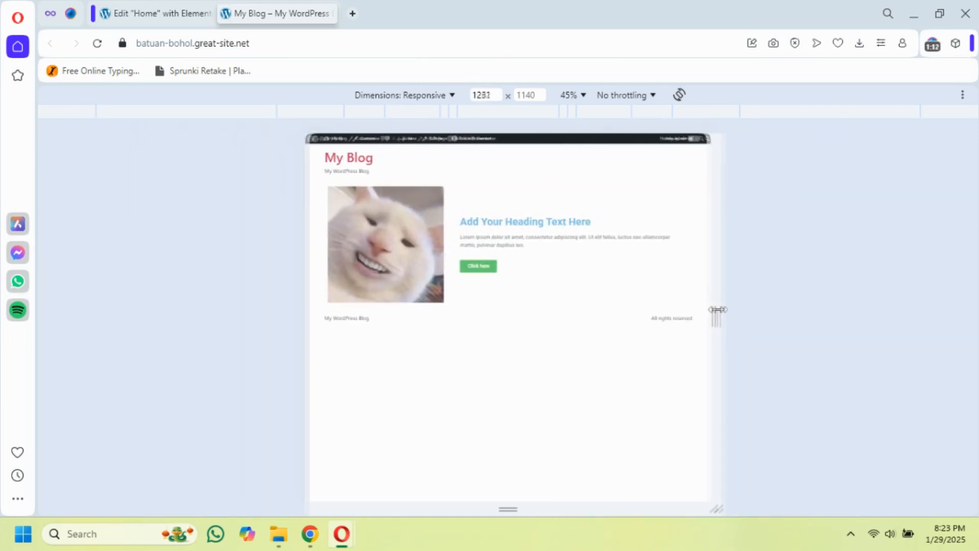
# Preview the published blog page at responsive widths including 768 px and 425 px to compare its tablet and mobile layouts
pyautogui.click(426, 118)
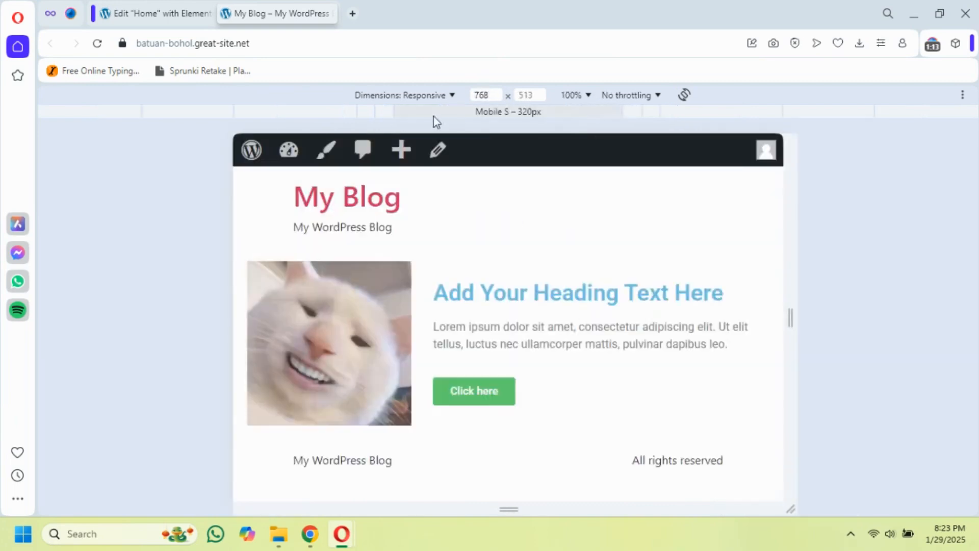
pyautogui.click(483, 115)
pyautogui.click(389, 113)
pyautogui.click(368, 113)
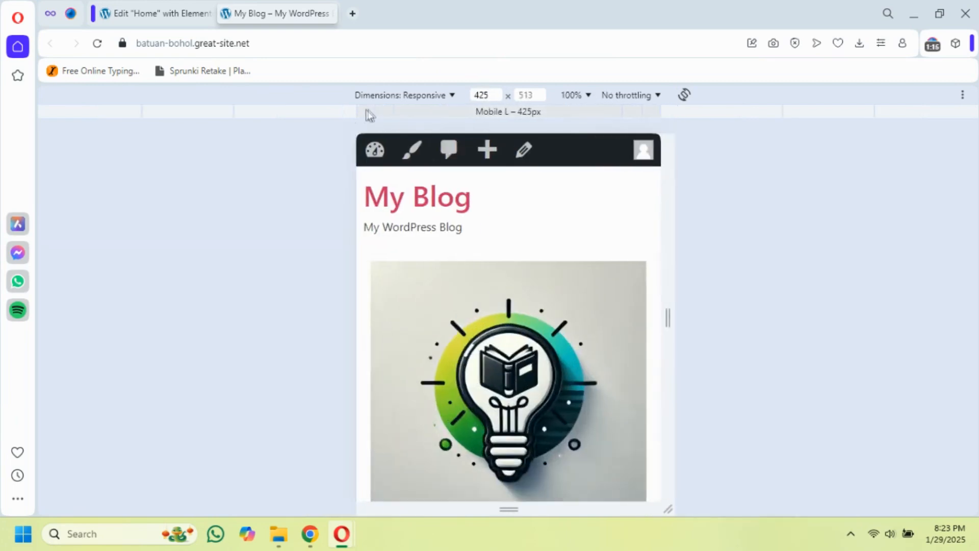
pyautogui.click(339, 113)
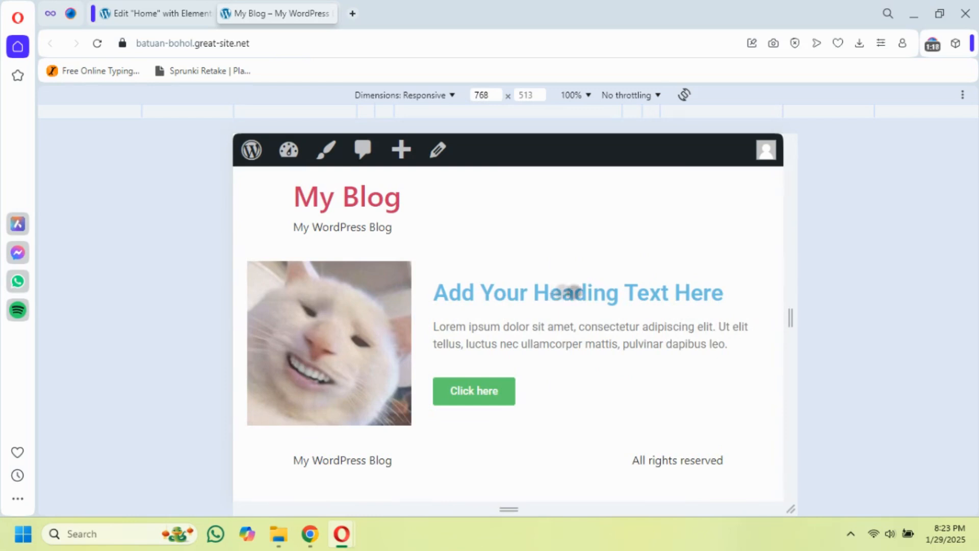
pyautogui.moveTo(342, 535)
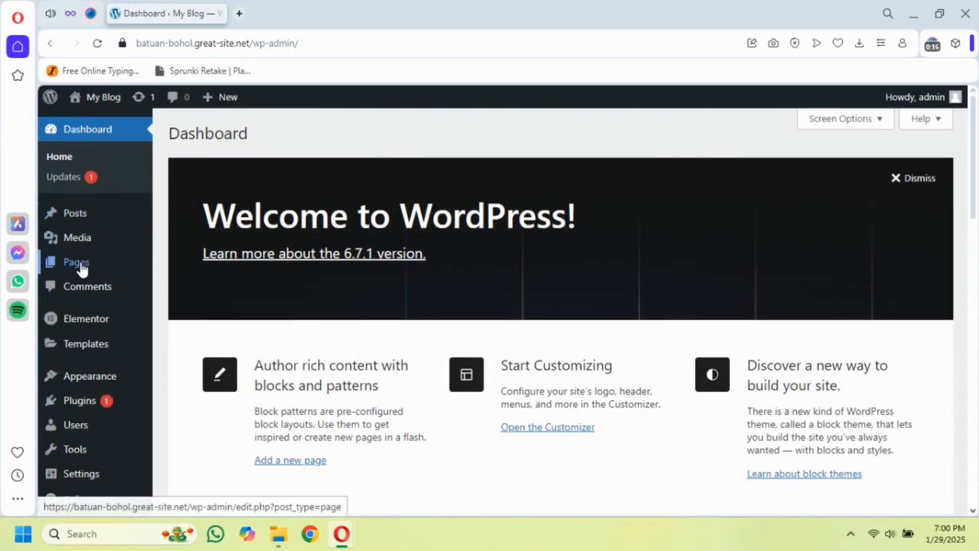
# Open the Home page from the site's page list for editing with Elementor
pyautogui.click(83, 269)
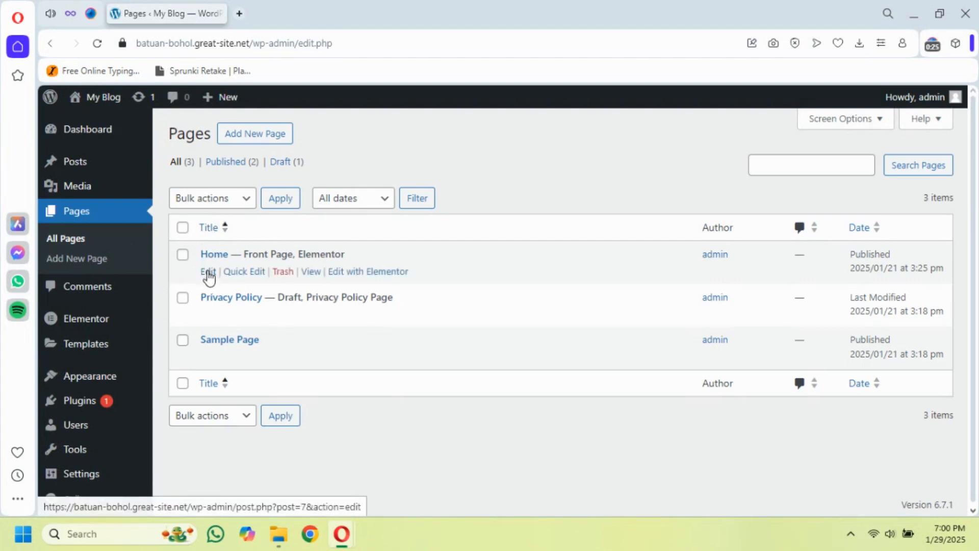
pyautogui.click(208, 273)
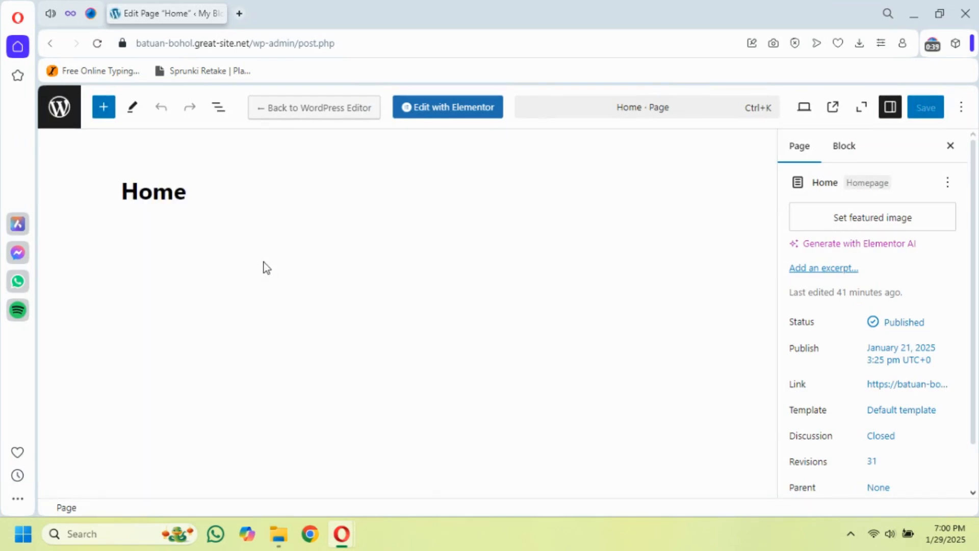
pyautogui.click(448, 109)
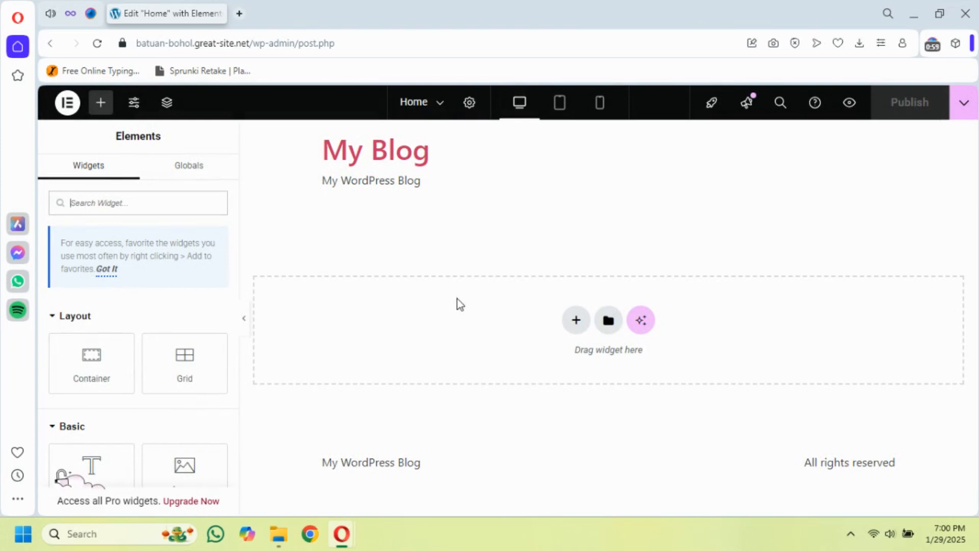
# Add a Flexbox container with a two-column structure, one third on the left and two thirds on the right
pyautogui.click(576, 322)
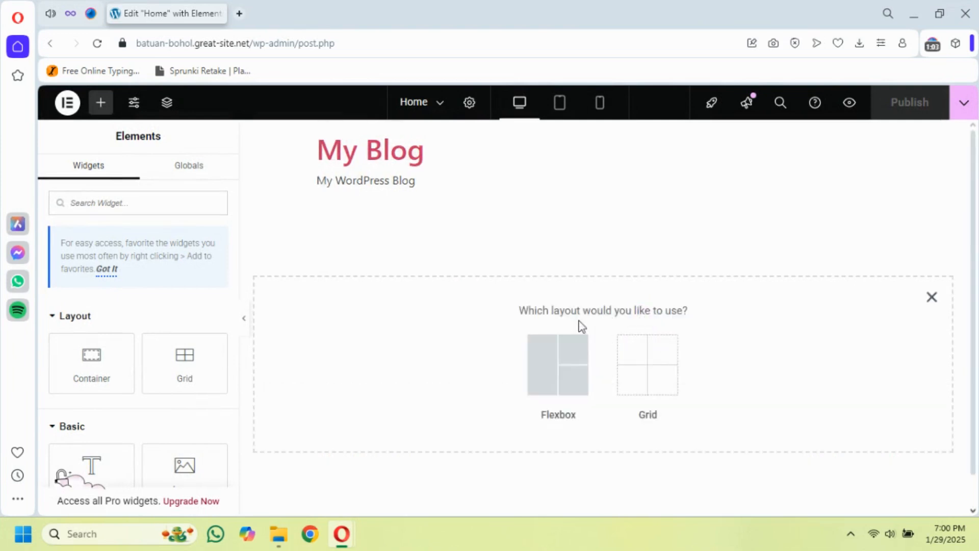
pyautogui.click(550, 340)
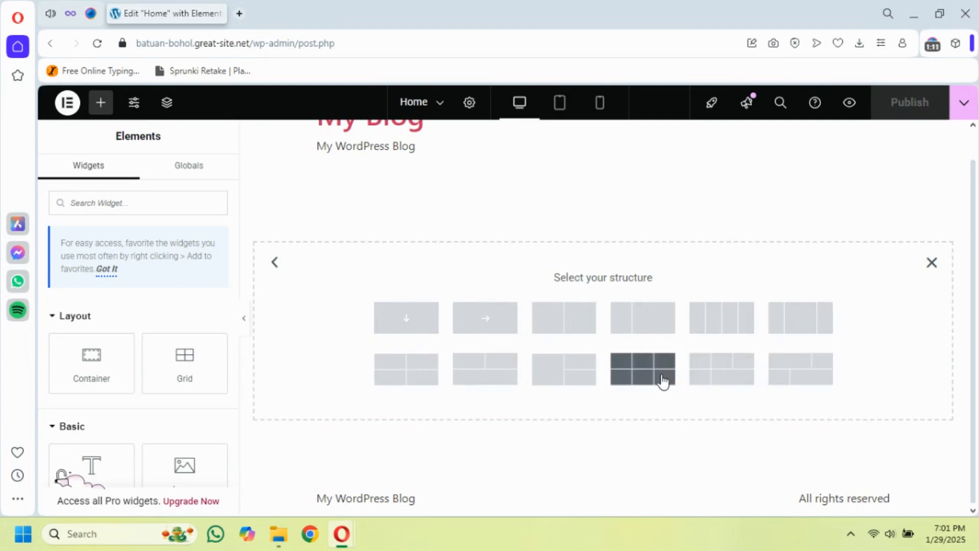
pyautogui.click(642, 333)
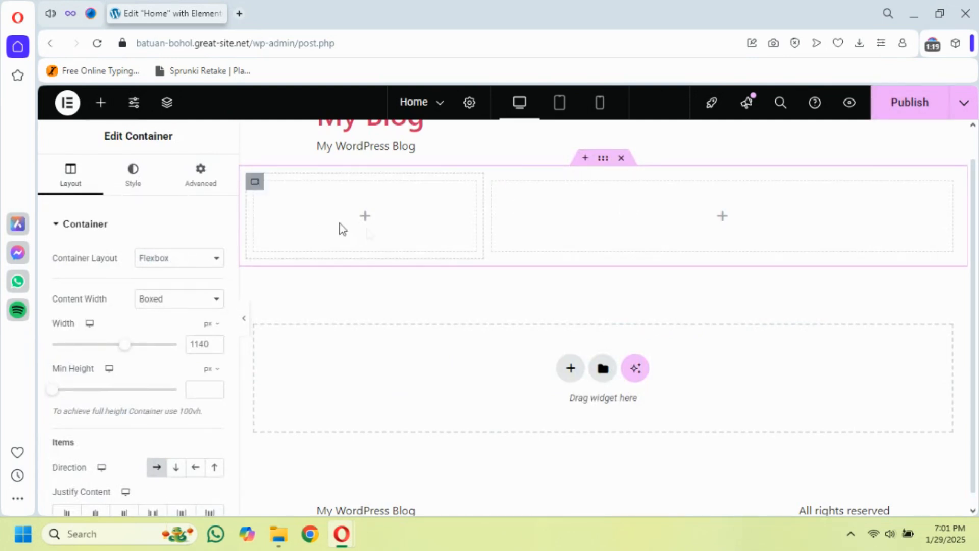
# Find the Image widget and place it in the narrow left column of the new container
pyautogui.click(255, 185)
pyautogui.click(491, 183)
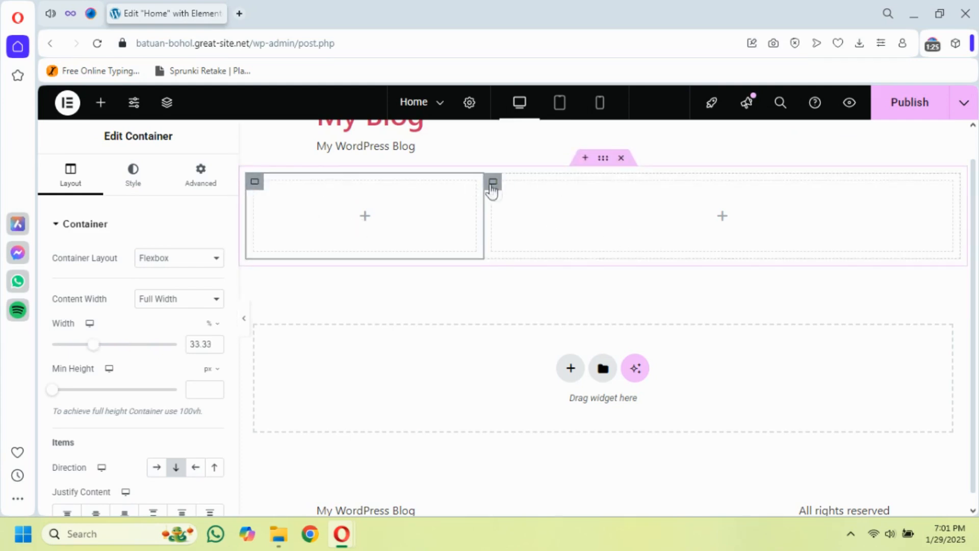
pyautogui.click(255, 183)
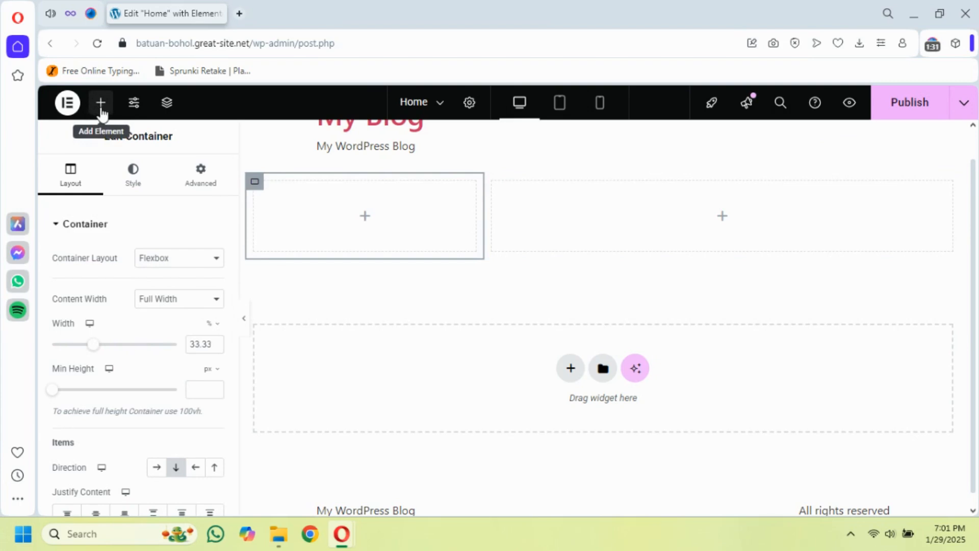
pyautogui.click(102, 114)
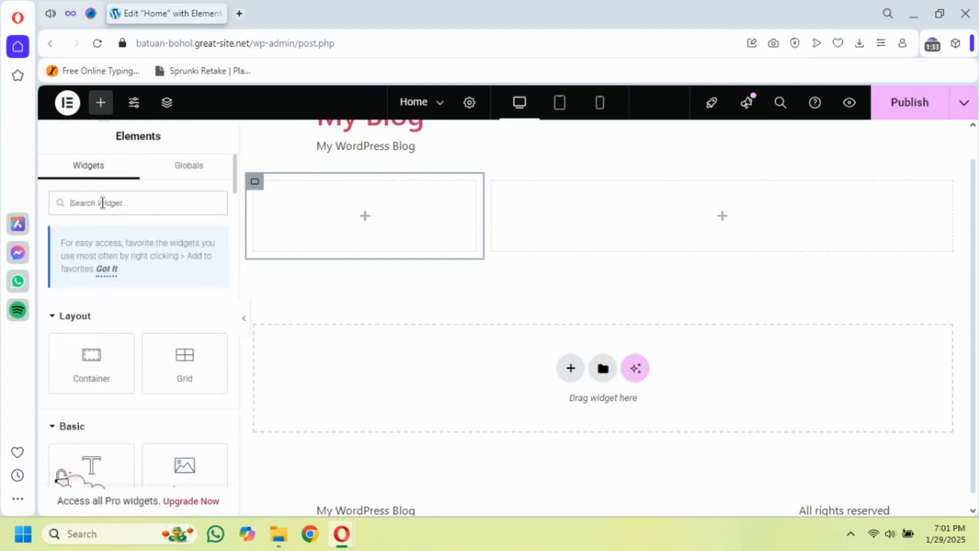
pyautogui.scroll(-8, 178, 387)
pyautogui.scroll(3, 179, 388)
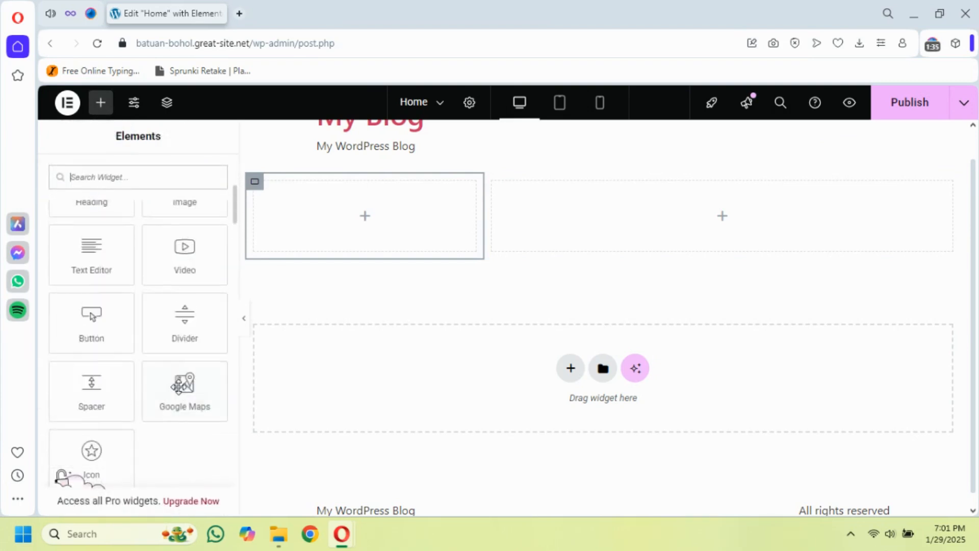
pyautogui.scroll(3, 178, 386)
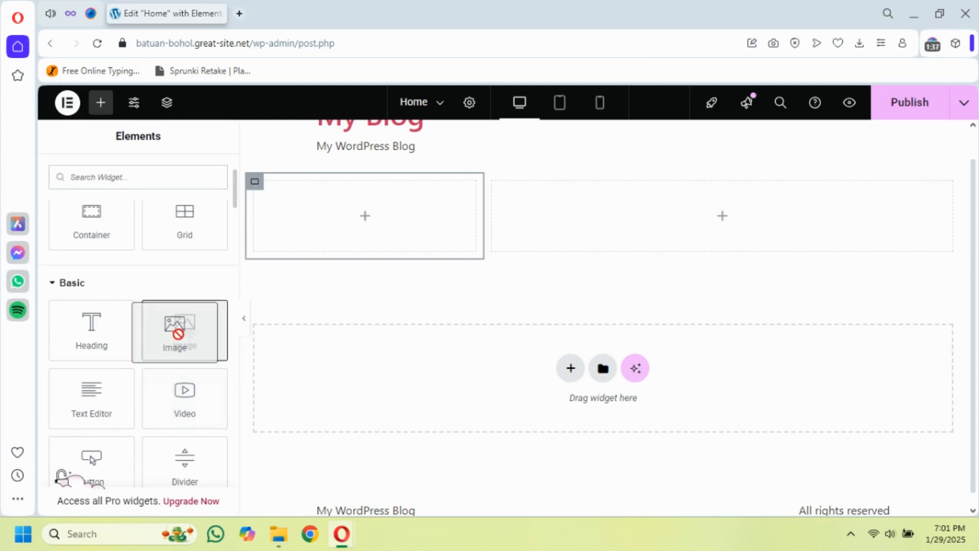
pyautogui.scroll(3, 131, 276)
pyautogui.click(110, 203)
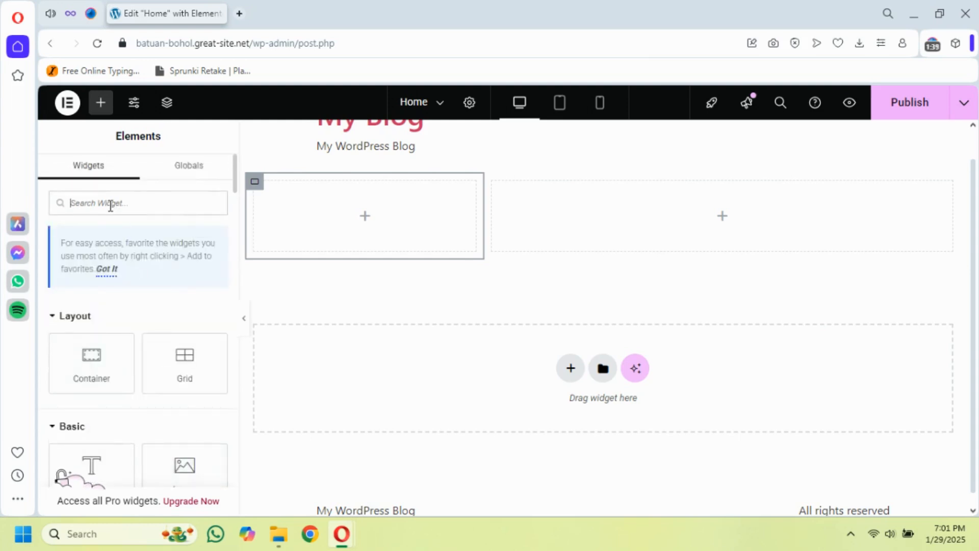
pyautogui.write('Image')
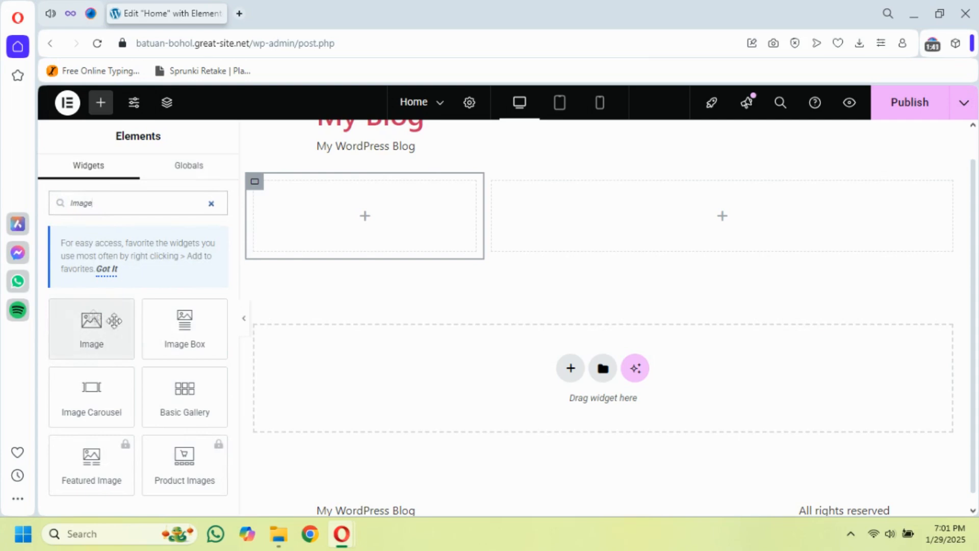
pyautogui.moveTo(82, 330); pyautogui.dragTo(290, 233)
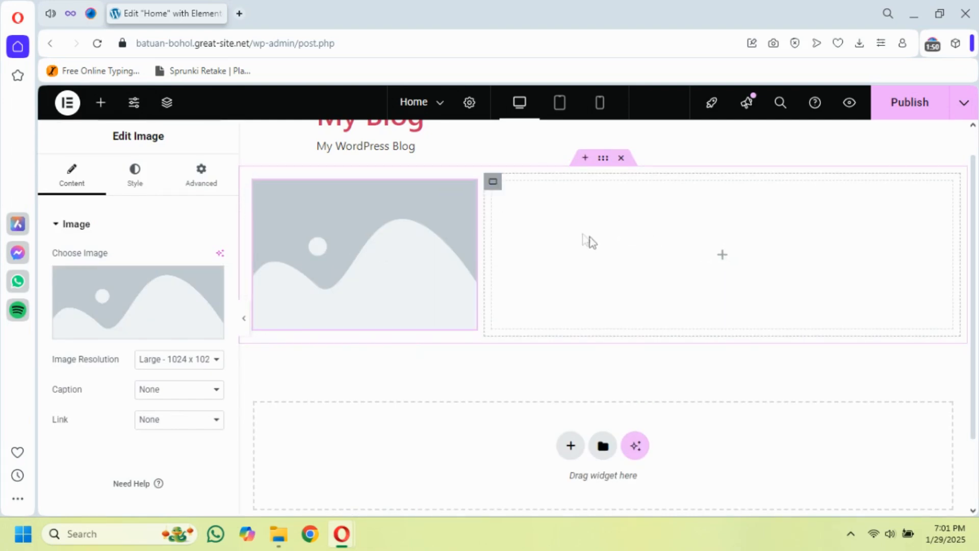
# Find the Heading widget and place it in the wide right column beside the image
pyautogui.click(491, 188)
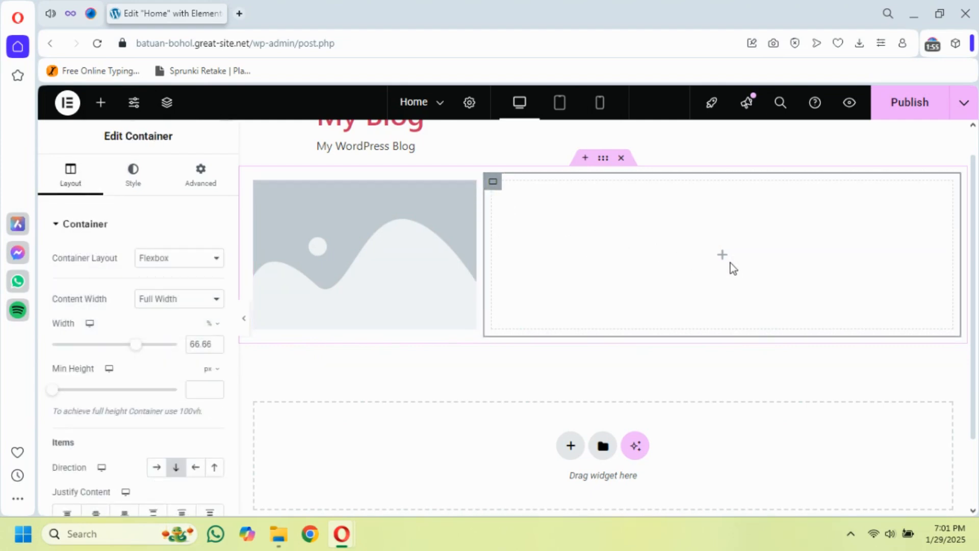
pyautogui.click(101, 104)
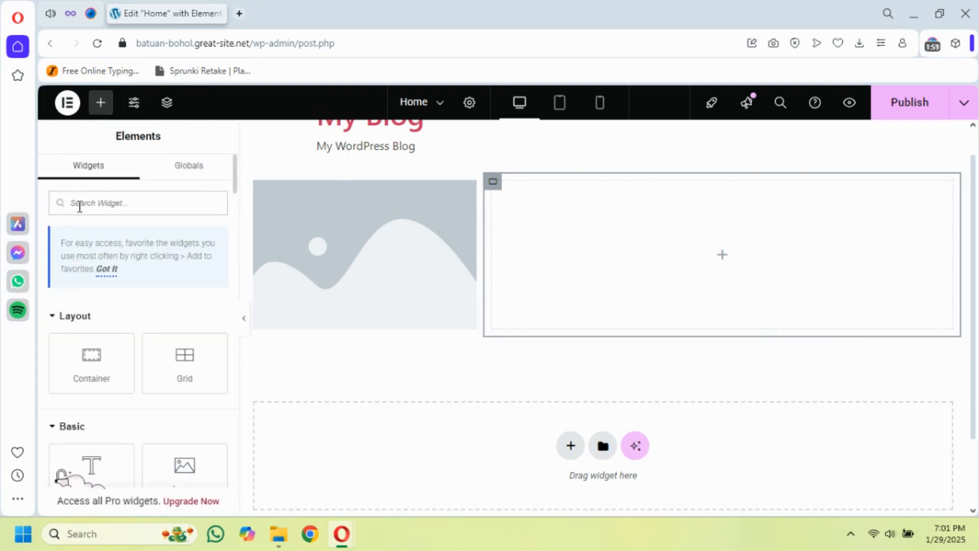
pyautogui.scroll(-6, 151, 299)
pyautogui.scroll(6, 142, 275)
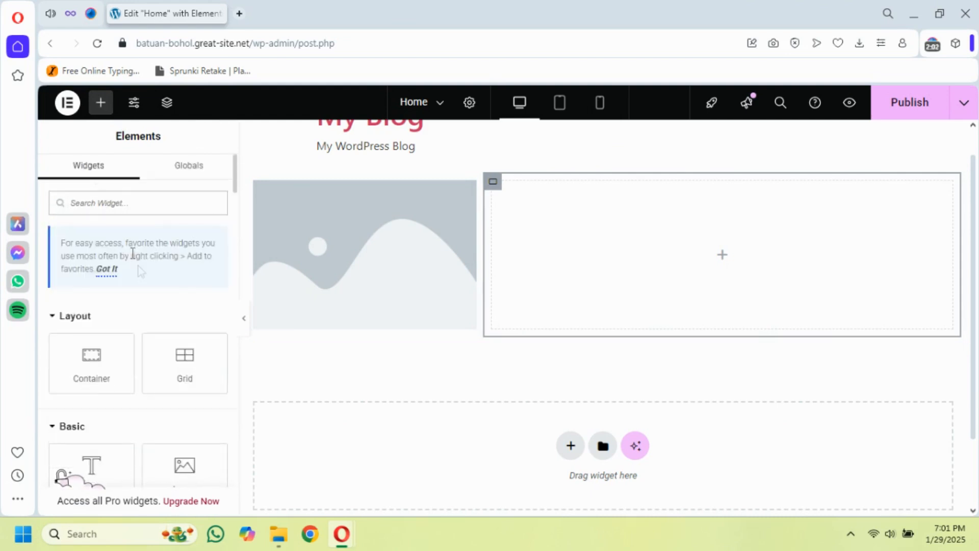
pyautogui.click(107, 203)
pyautogui.write('Heading')
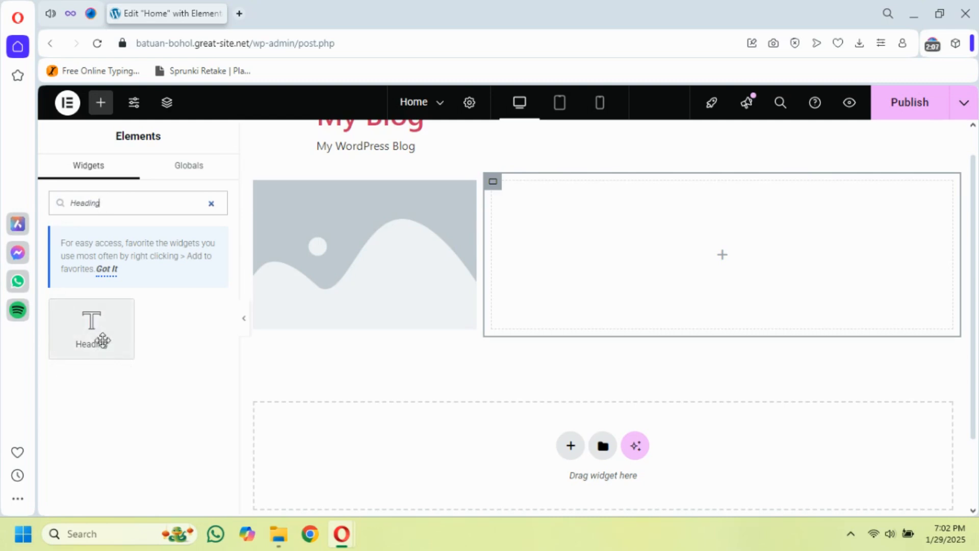
pyautogui.moveTo(89, 335); pyautogui.dragTo(575, 269)
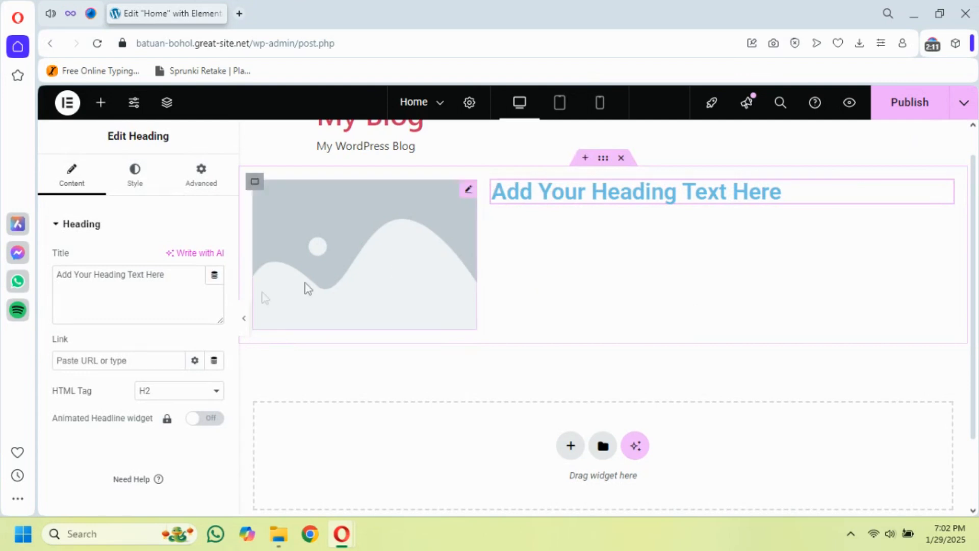
pyautogui.tripleClick(126, 278)
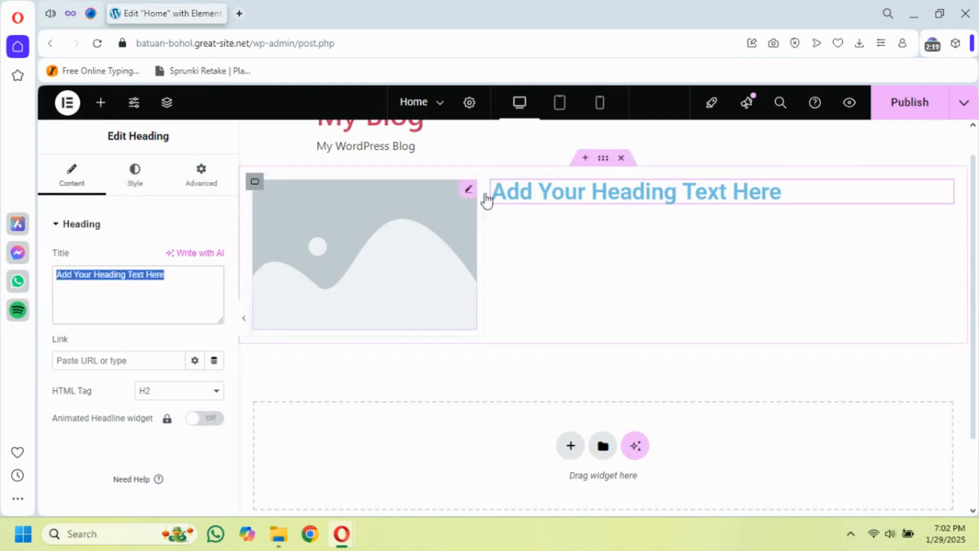
# Find the Text Editor widget and place it directly below the heading in the right column
pyautogui.click(98, 104)
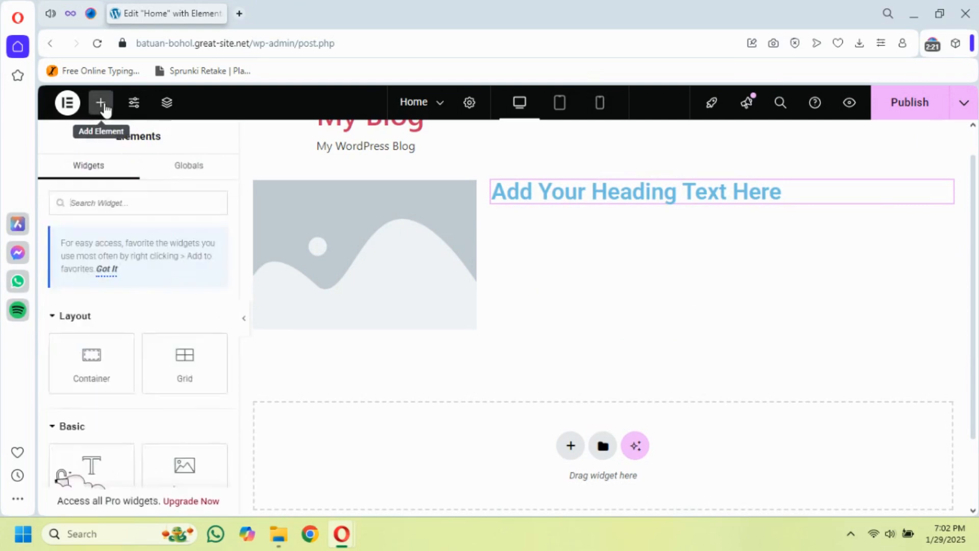
pyautogui.click(115, 203)
pyautogui.write('text')
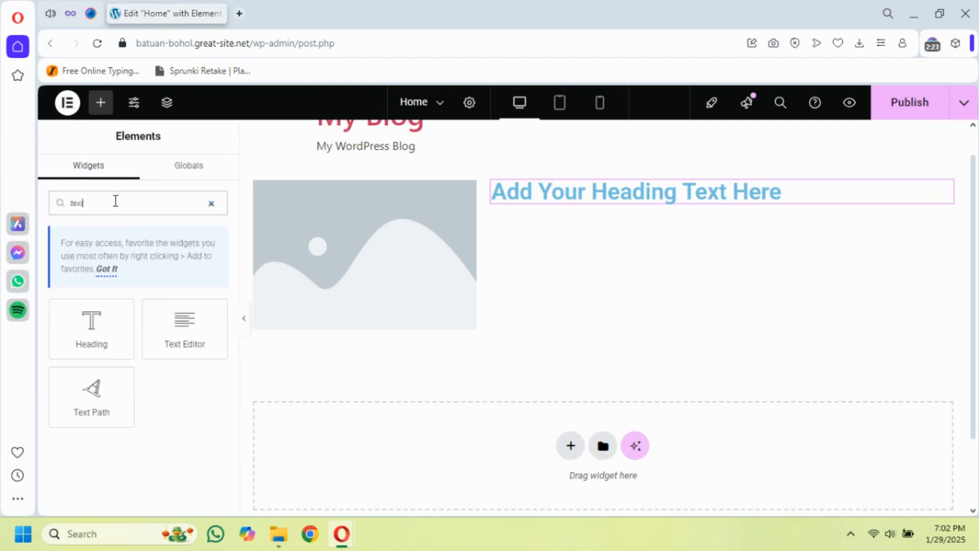
pyautogui.moveTo(184, 339); pyautogui.dragTo(530, 204)
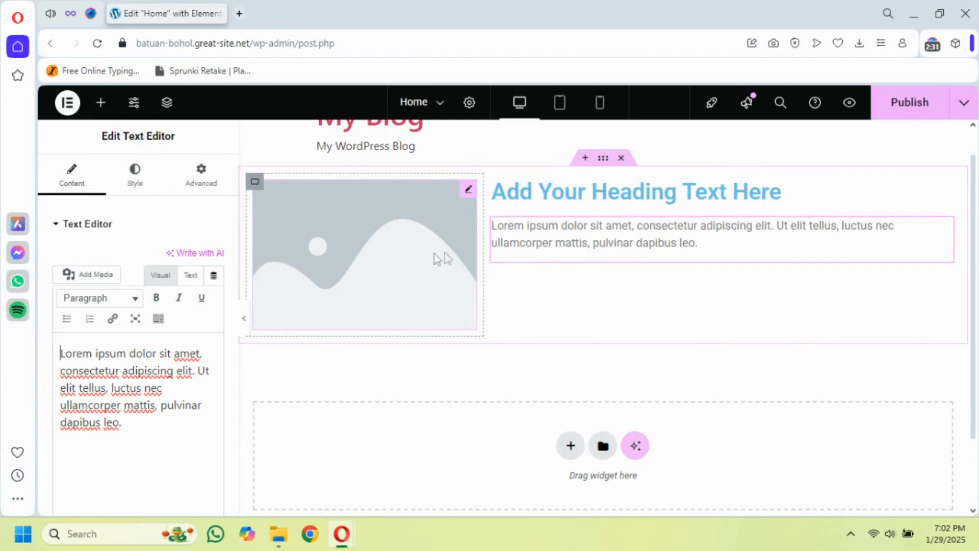
# Find the Button widget and place it below the paragraph text in the right column
pyautogui.click(99, 103)
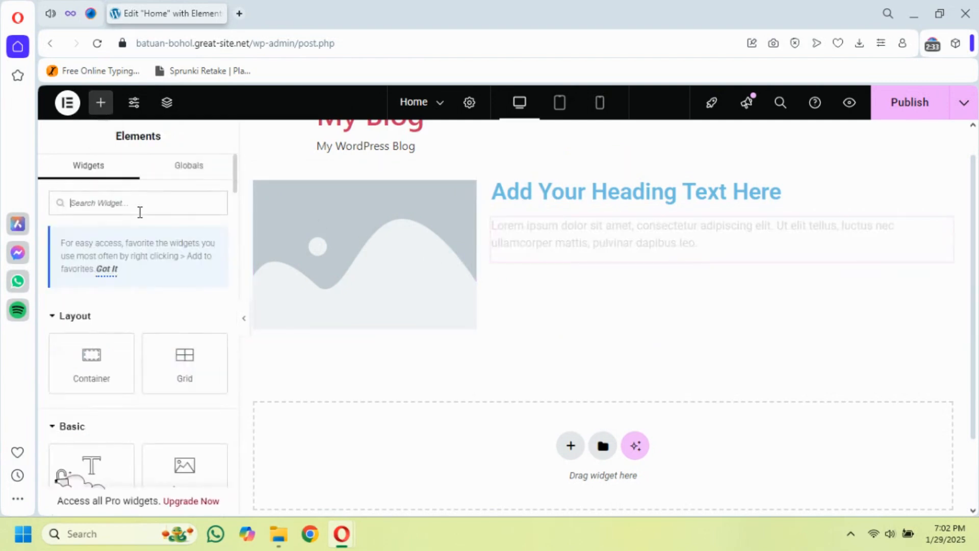
pyautogui.write('button')
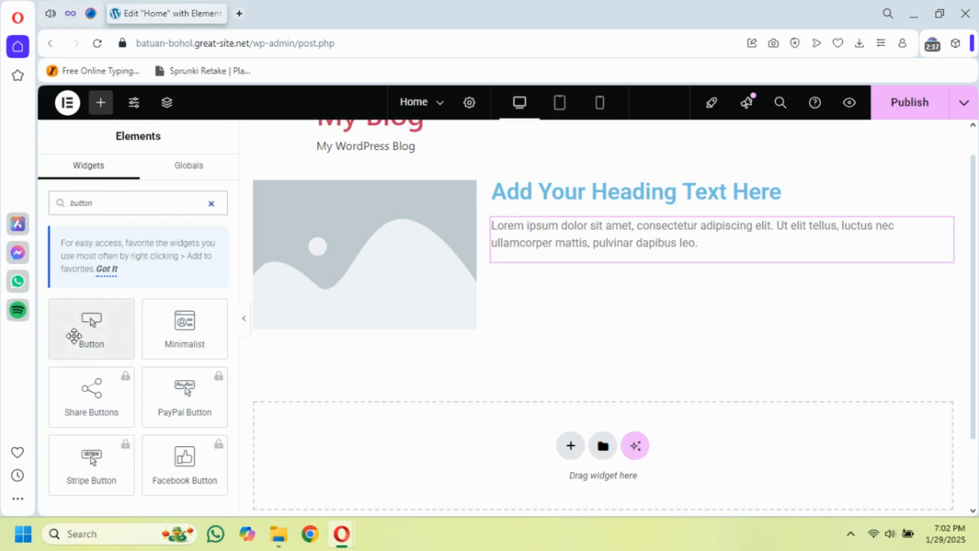
pyautogui.moveTo(74, 335); pyautogui.dragTo(533, 261)
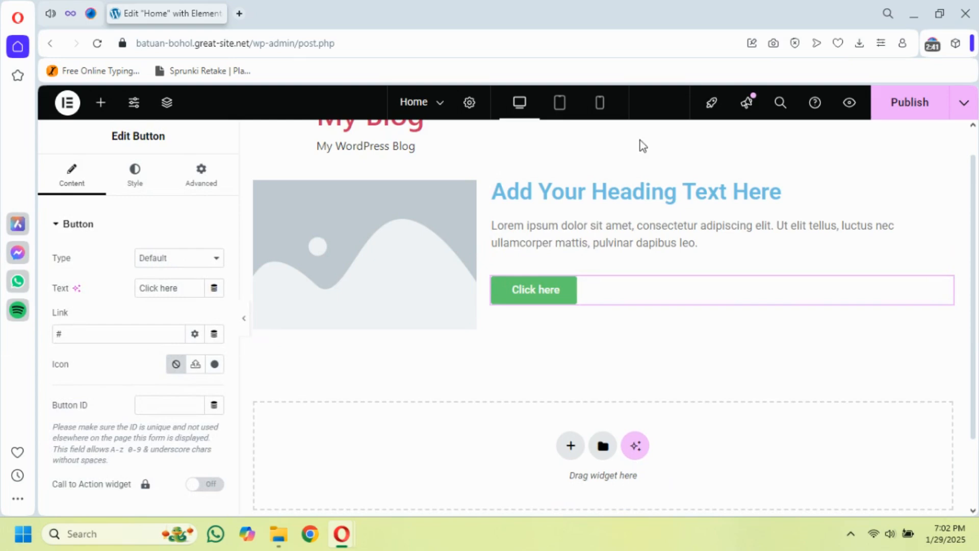
# Open the media chooser for the placeholder Image widget in the narrow column
pyautogui.click(401, 225)
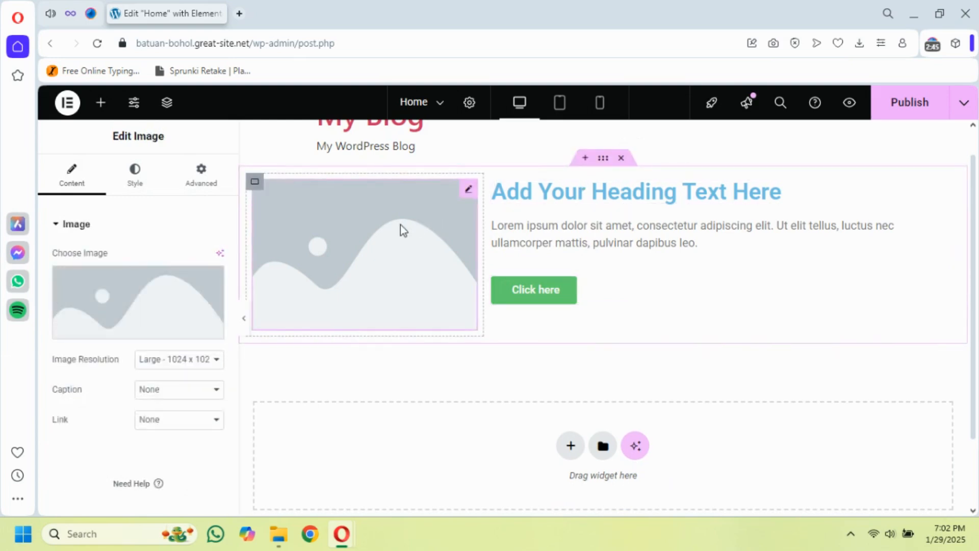
pyautogui.moveTo(126, 304)
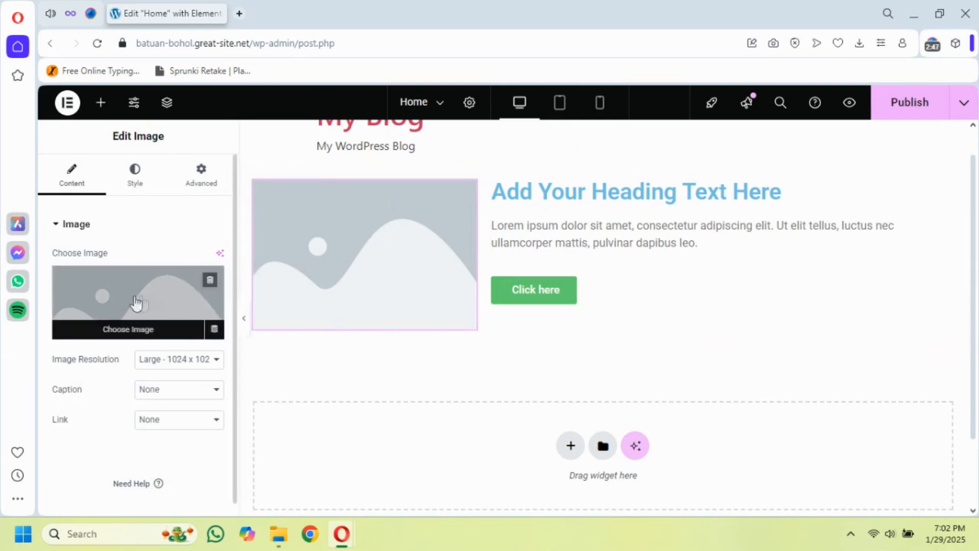
pyautogui.click(126, 304)
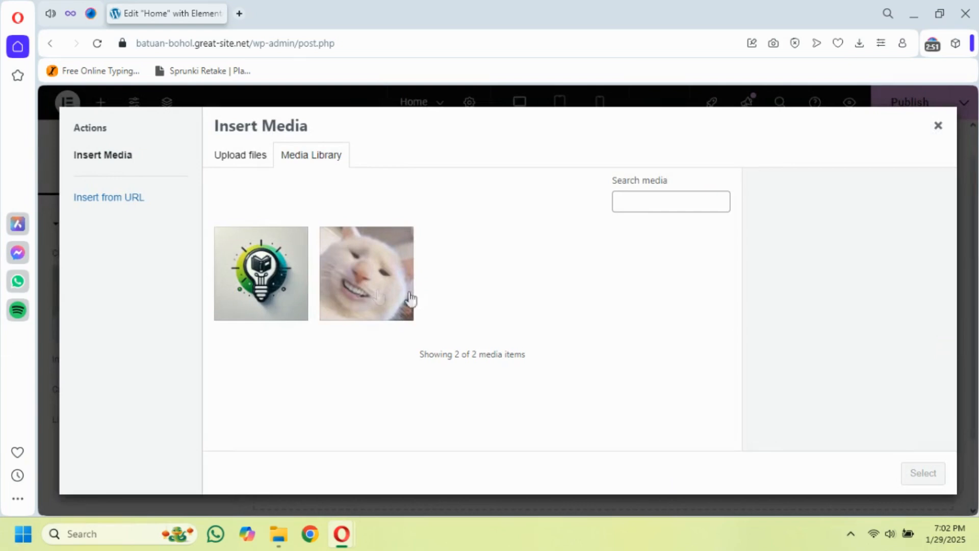
pyautogui.click(245, 159)
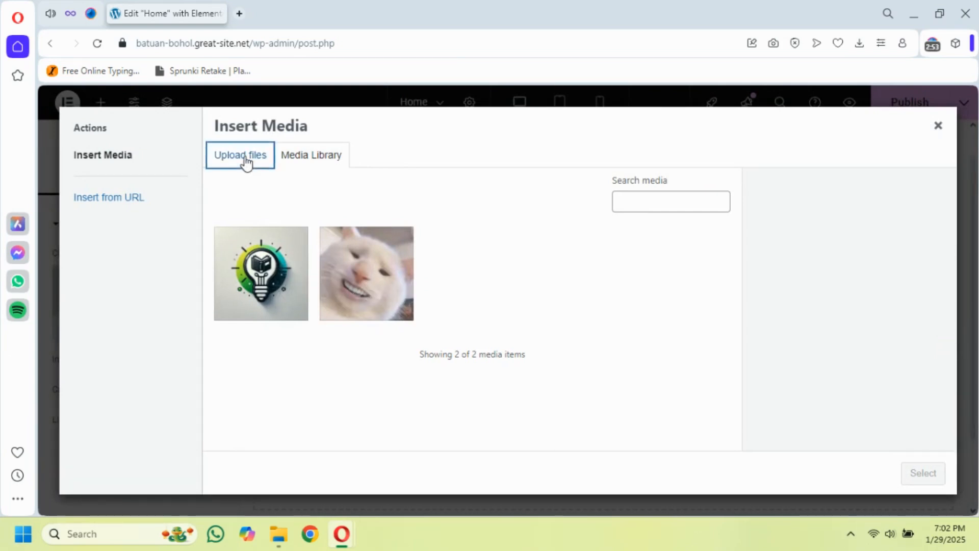
pyautogui.click(604, 332)
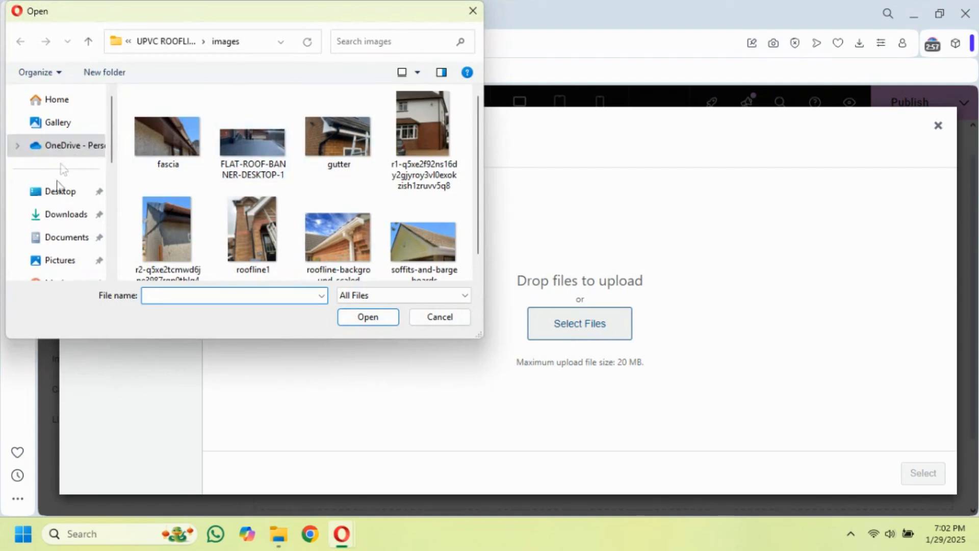
pyautogui.click(51, 217)
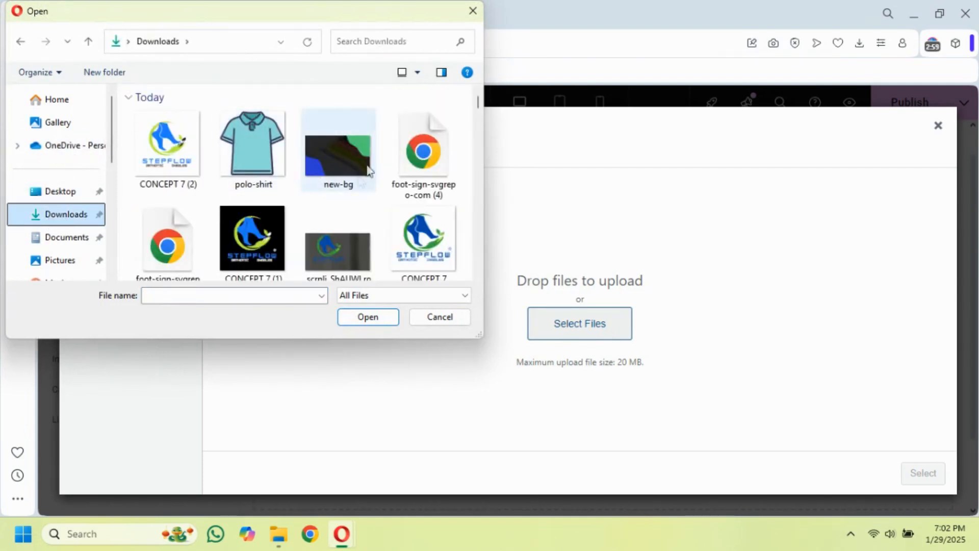
pyautogui.click(471, 11)
pyautogui.click(316, 164)
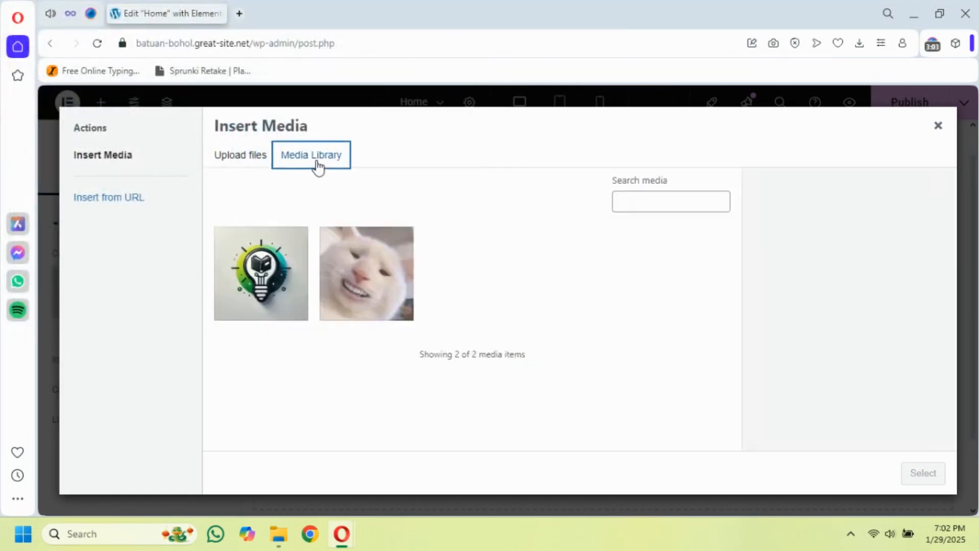
# Use the white cat picture 1000002774.jpg from the media library as the Image widget's image
pyautogui.click(372, 279)
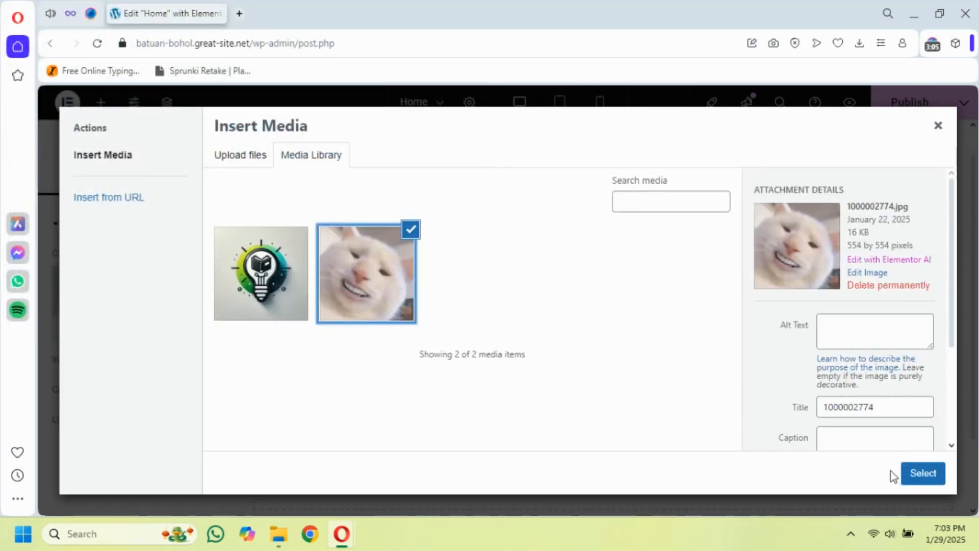
pyautogui.click(923, 474)
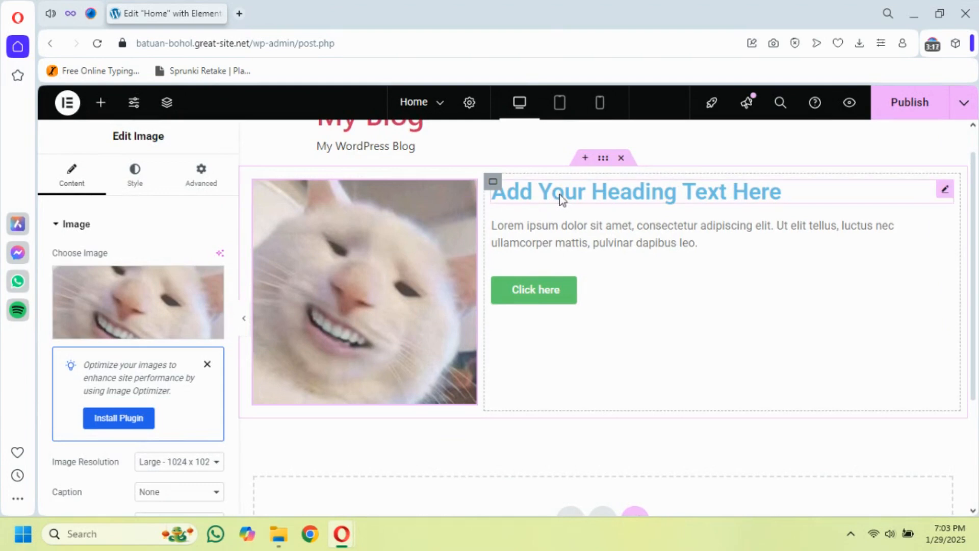
# Center the wide column's heading, text and button vertically with Justify Content, leaving Align Items unset
pyautogui.click(493, 182)
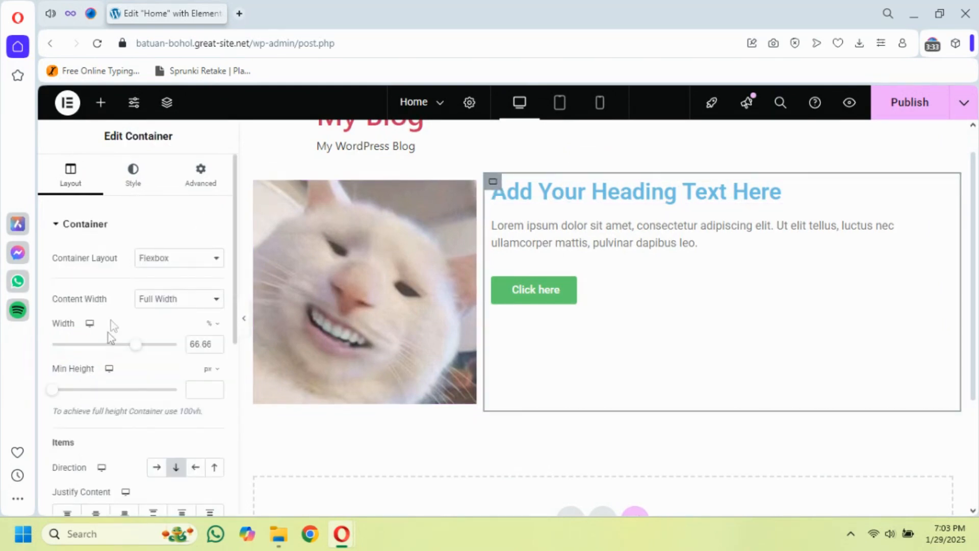
pyautogui.scroll(-2, 109, 344)
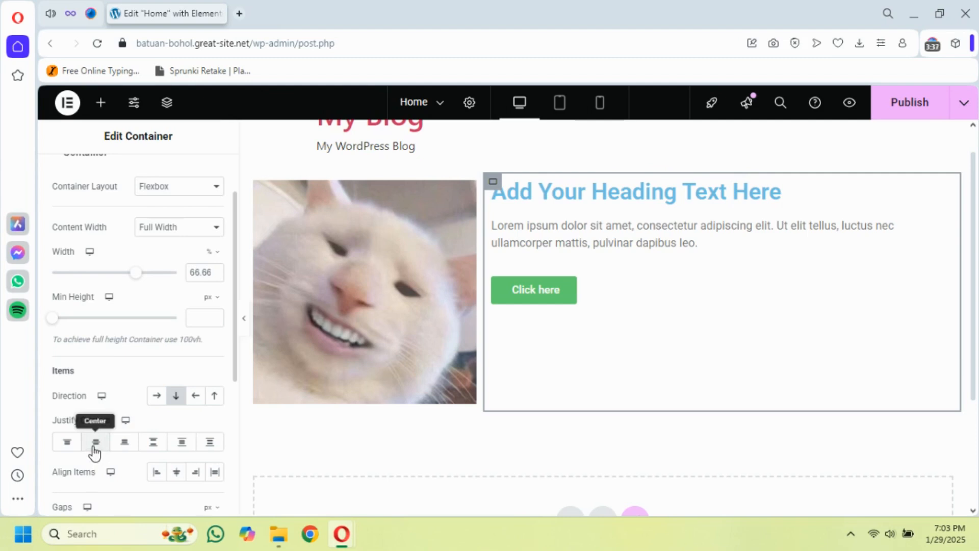
pyautogui.click(177, 475)
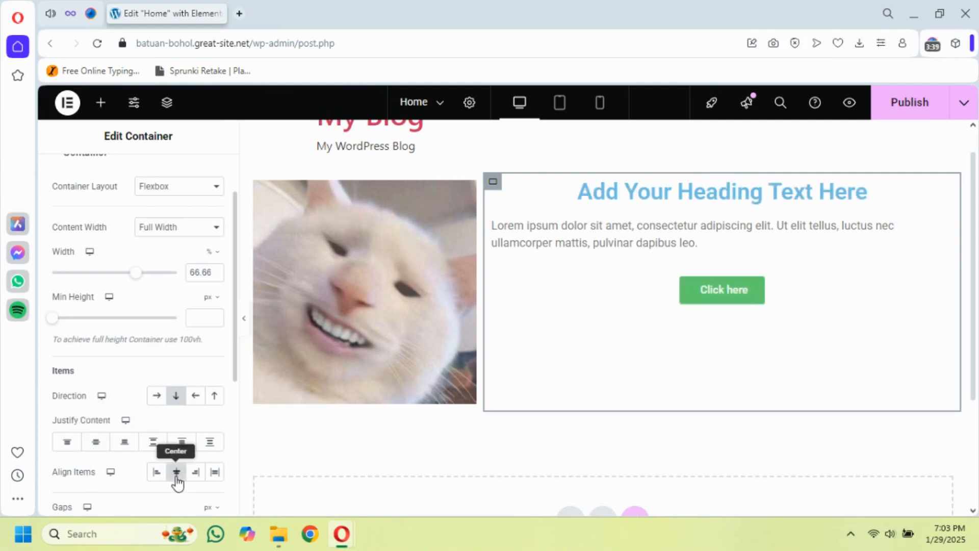
pyautogui.click(176, 475)
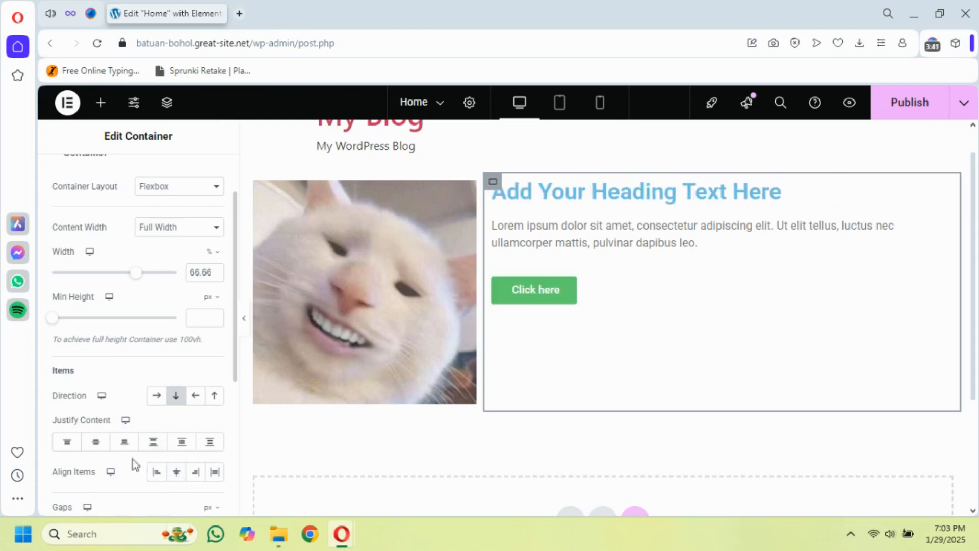
pyautogui.click(96, 443)
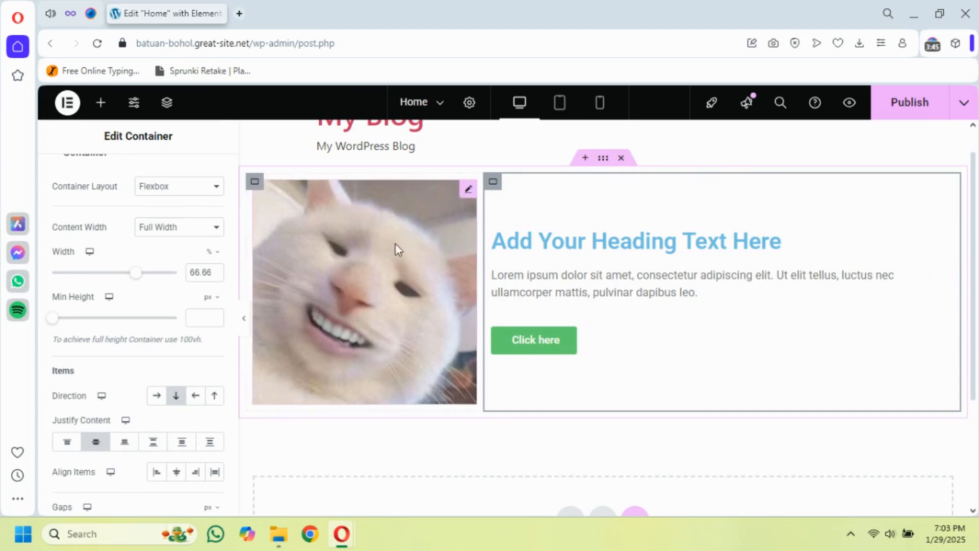
# Set the wide text column's padding to 40 px on all four sides
pyautogui.scroll(2, 199, 188)
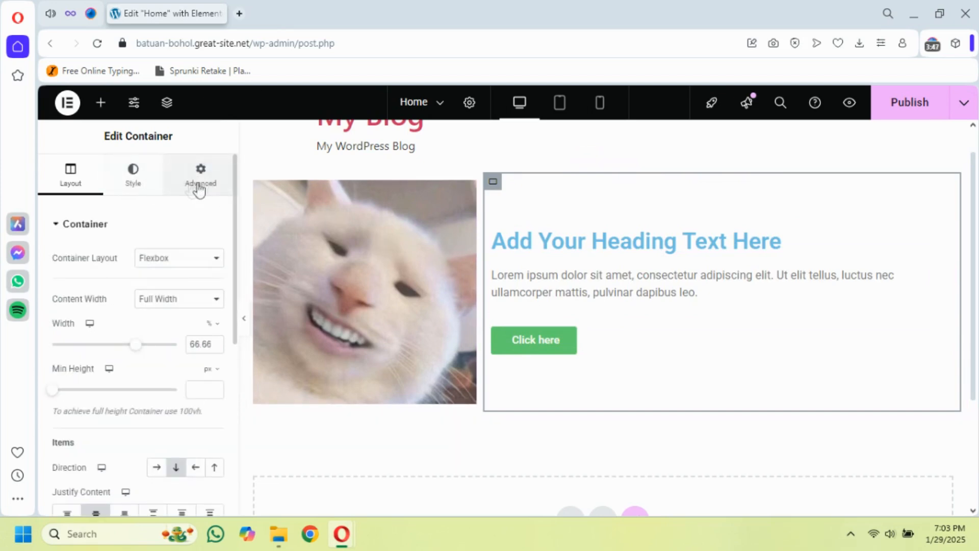
pyautogui.click(207, 188)
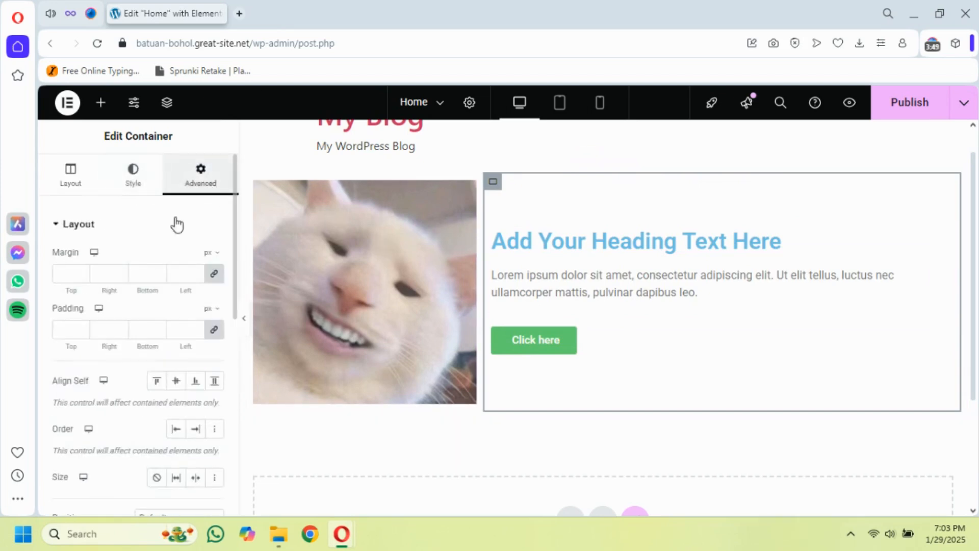
pyautogui.click(81, 329)
pyautogui.write('40')
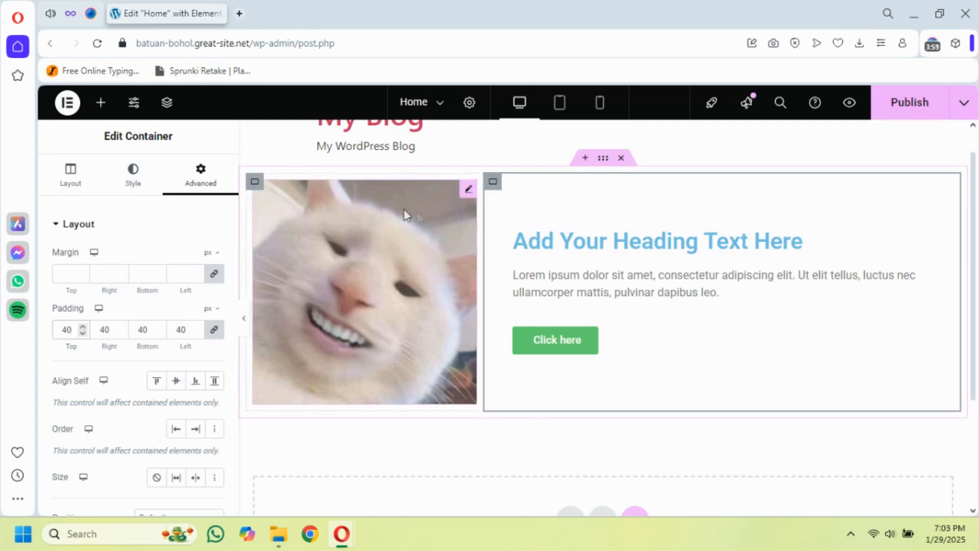
# Set Justify Content to Center for the narrow image column's container
pyautogui.click(256, 183)
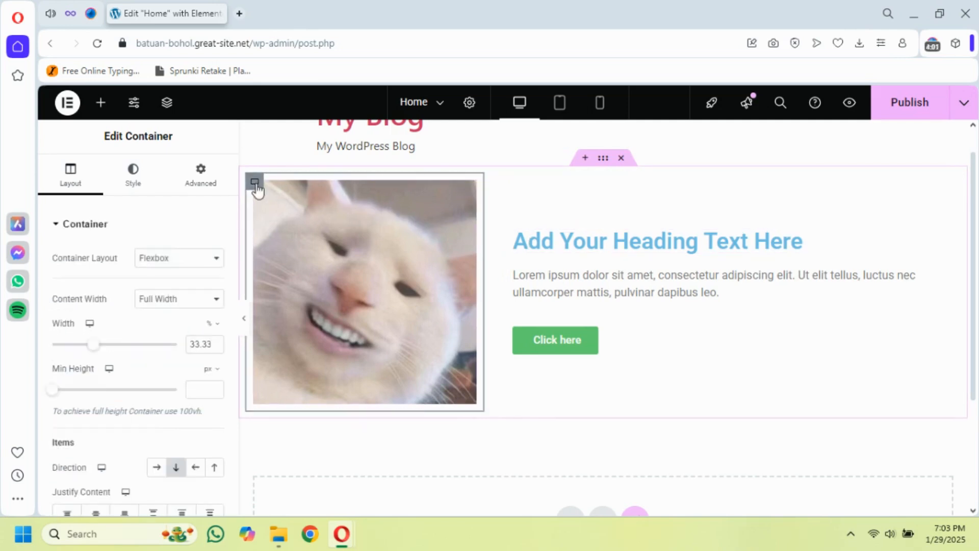
pyautogui.scroll(-3, 132, 306)
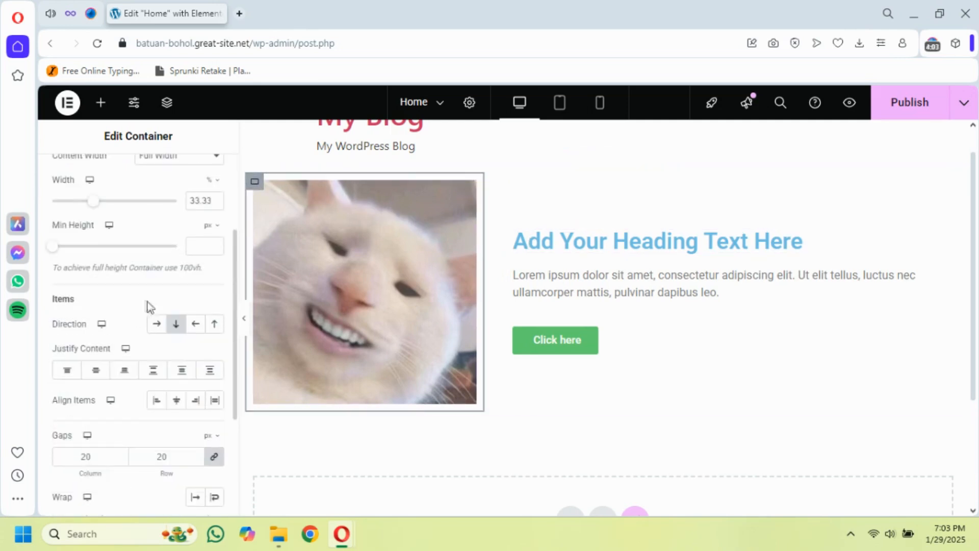
pyautogui.click(98, 372)
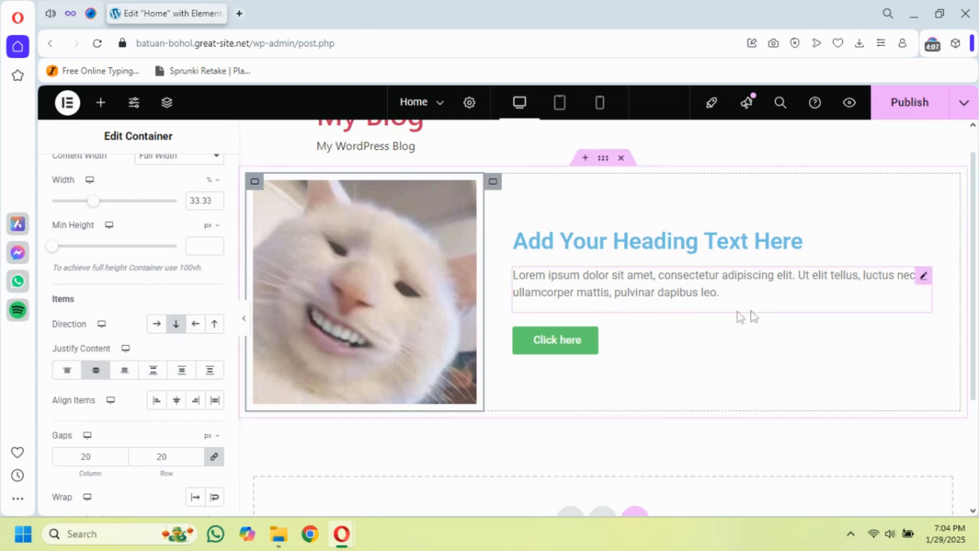
# Preview the section without the editing panel in tablet and mobile views, and return to desktop to compare the layouts
pyautogui.click(244, 318)
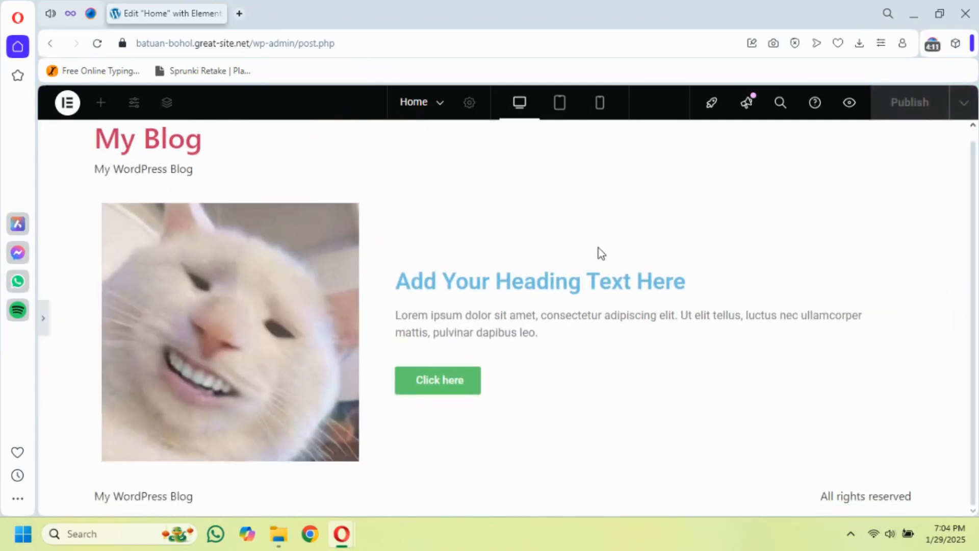
pyautogui.click(561, 105)
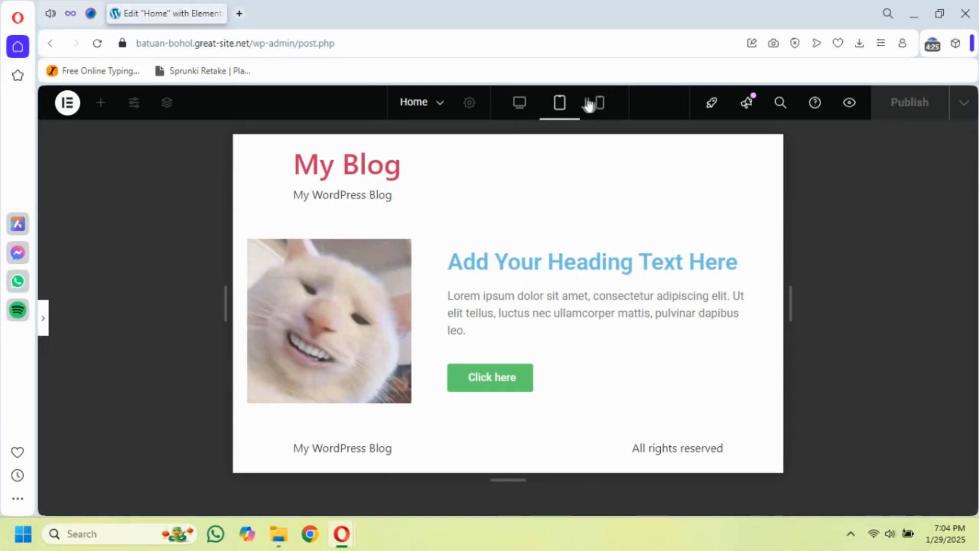
pyautogui.click(600, 103)
pyautogui.scroll(-5, 557, 310)
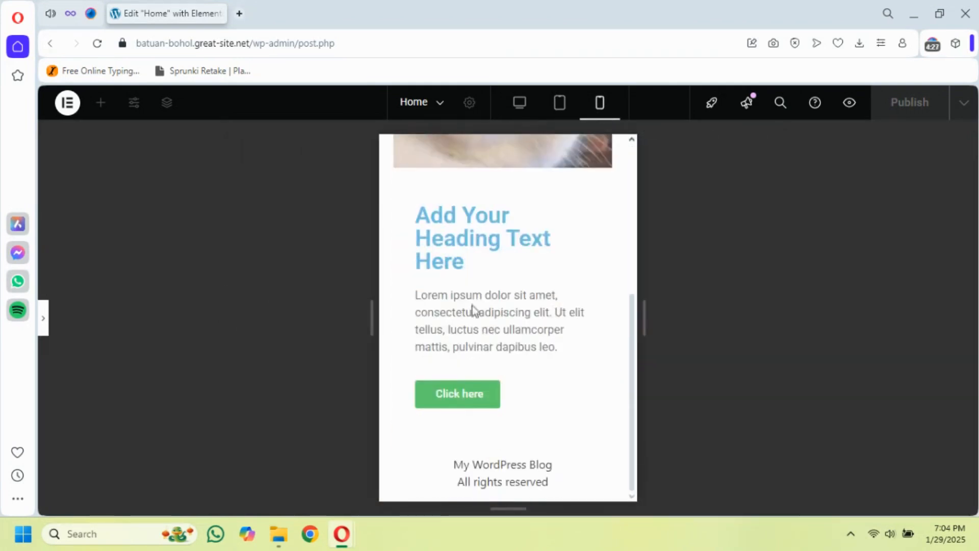
pyautogui.scroll(5, 594, 158)
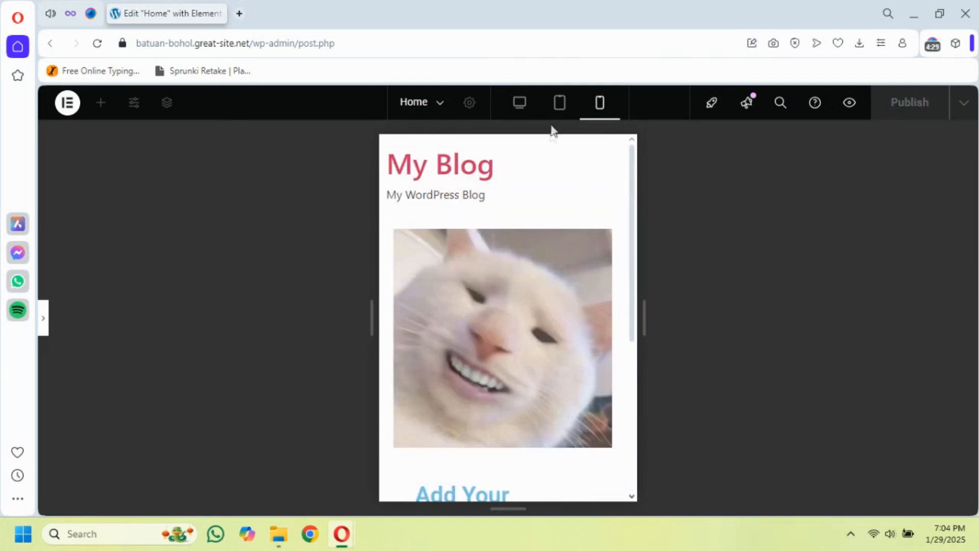
pyautogui.click(518, 109)
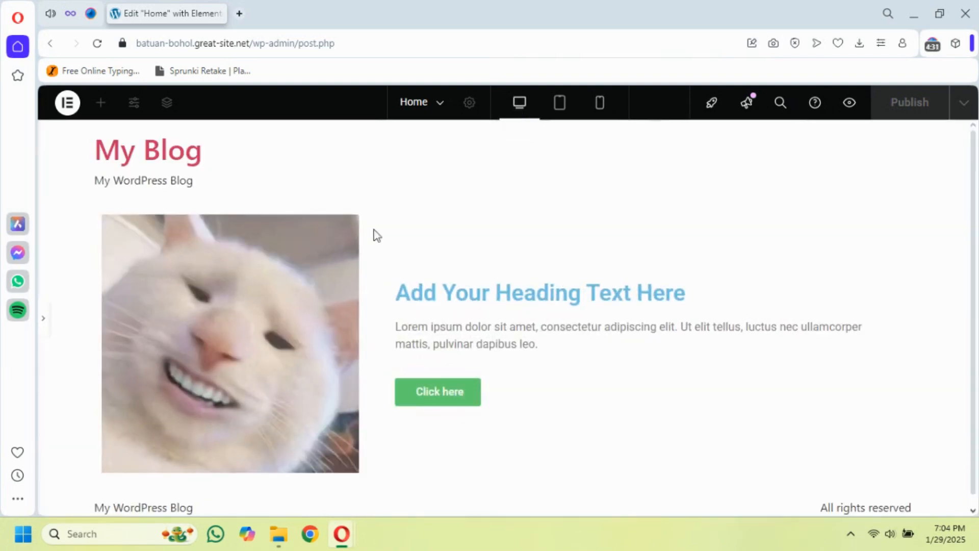
pyautogui.scroll(-1, 417, 334)
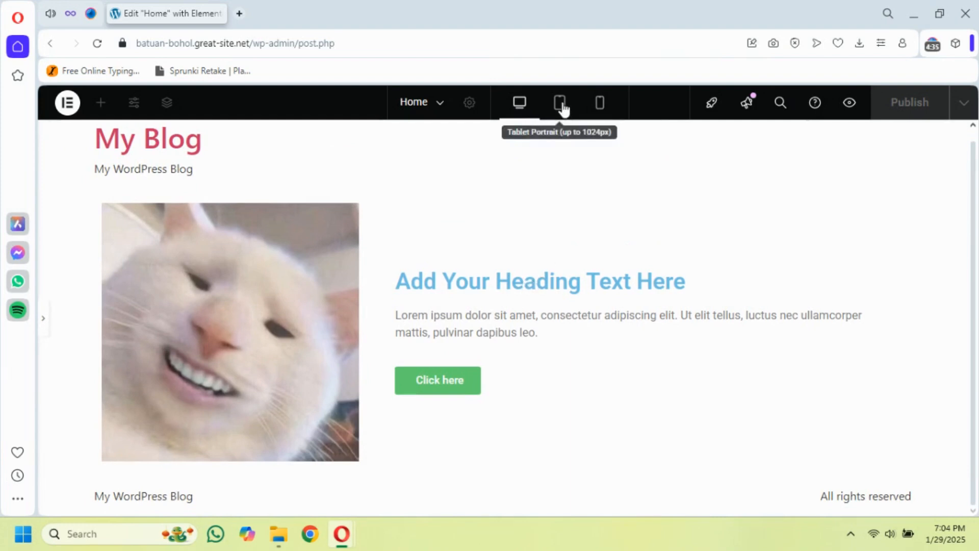
# In tablet view, unlink the text column's padding, set all four sides to 20 px and preview the result
pyautogui.click(43, 319)
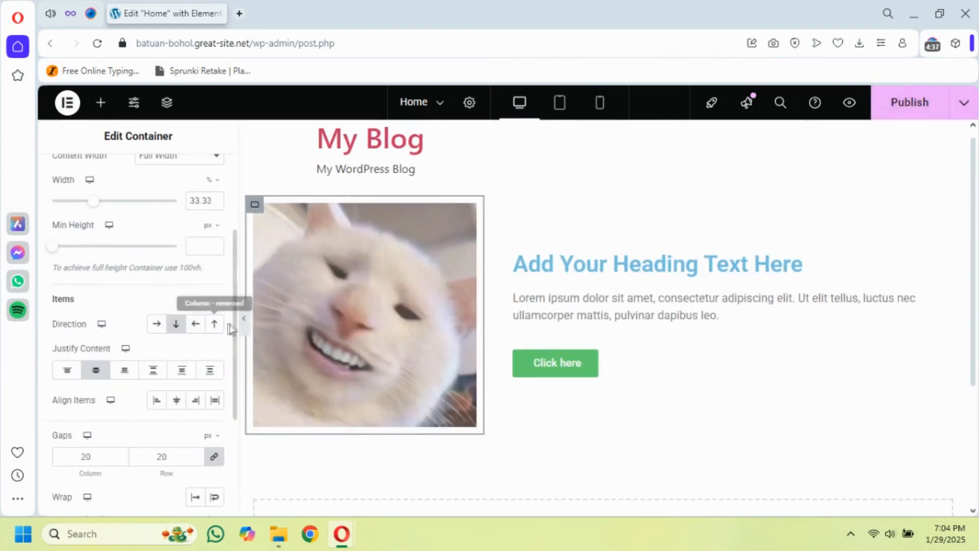
pyautogui.click(559, 104)
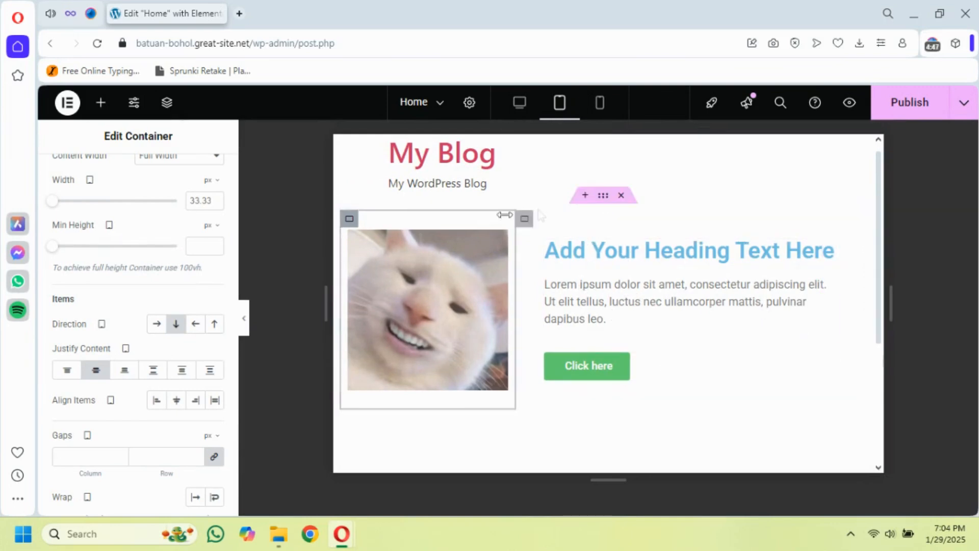
pyautogui.click(524, 218)
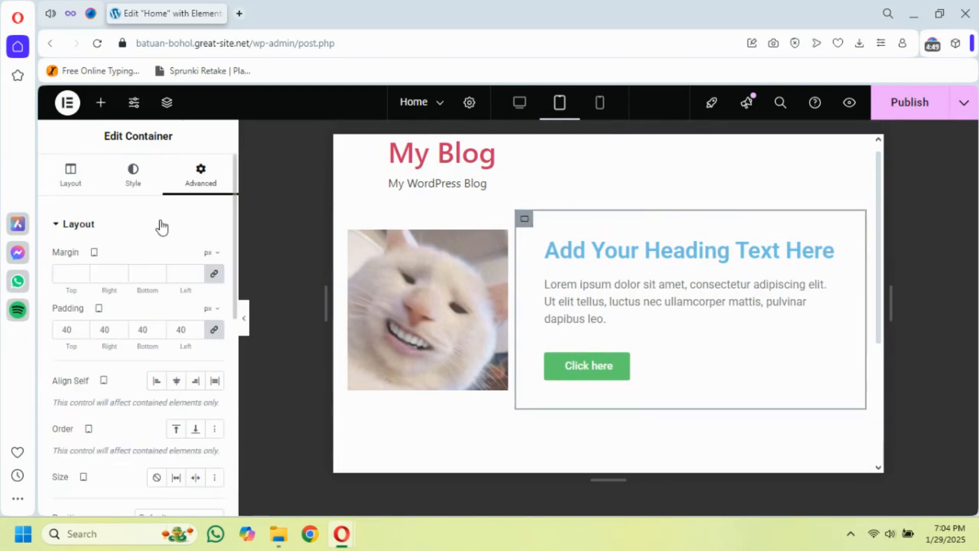
pyautogui.click(215, 333)
pyautogui.click(181, 330)
pyautogui.write('2')
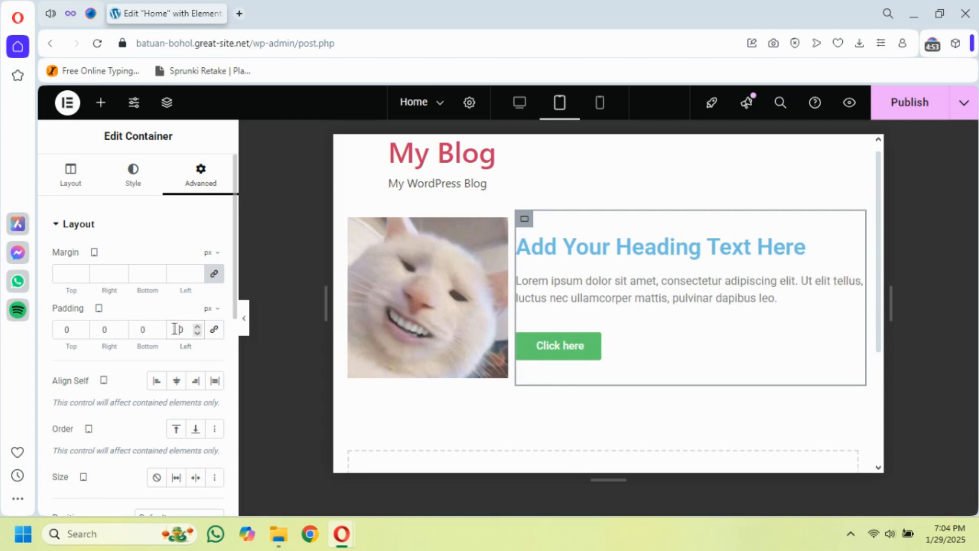
pyautogui.click(101, 329)
pyautogui.write('2')
pyautogui.click(64, 329)
pyautogui.write('2')
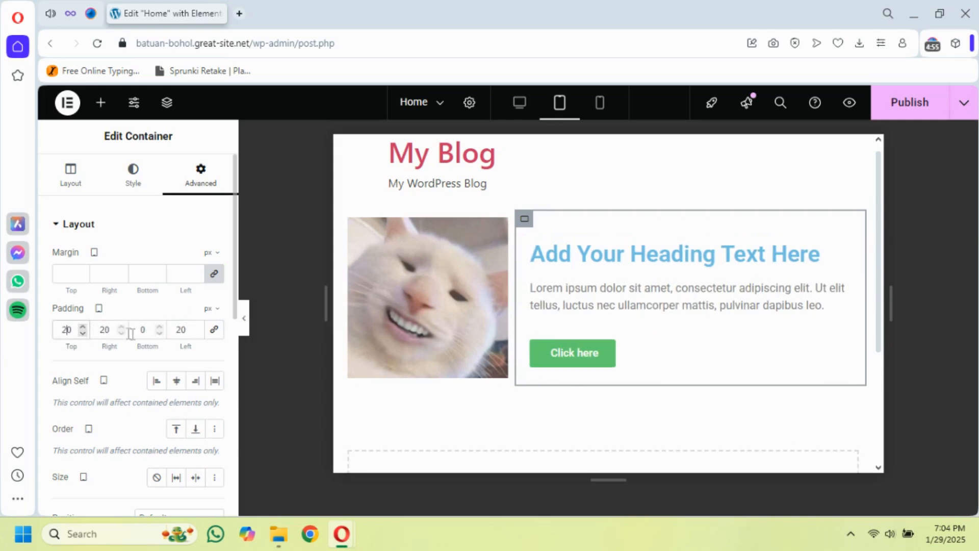
pyautogui.click(139, 330)
pyautogui.write('2')
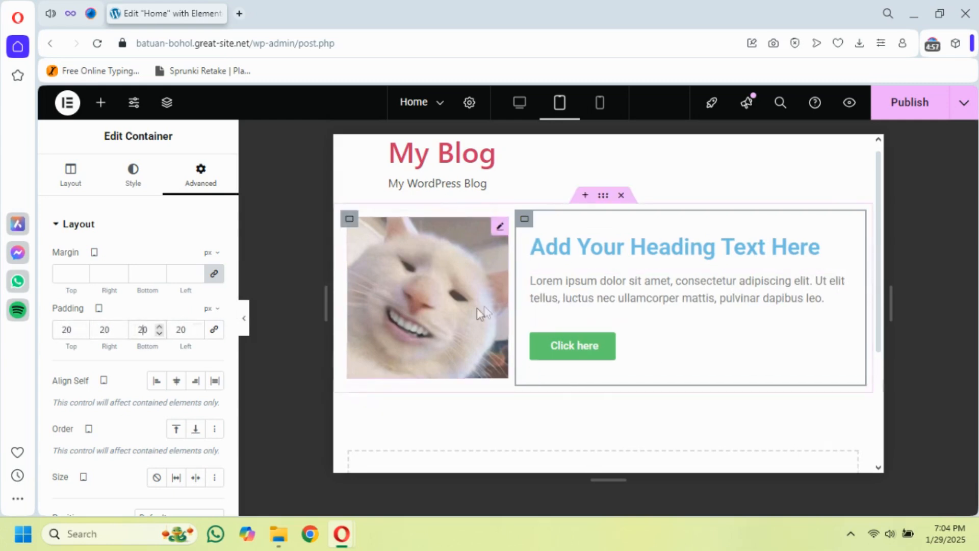
pyautogui.click(244, 318)
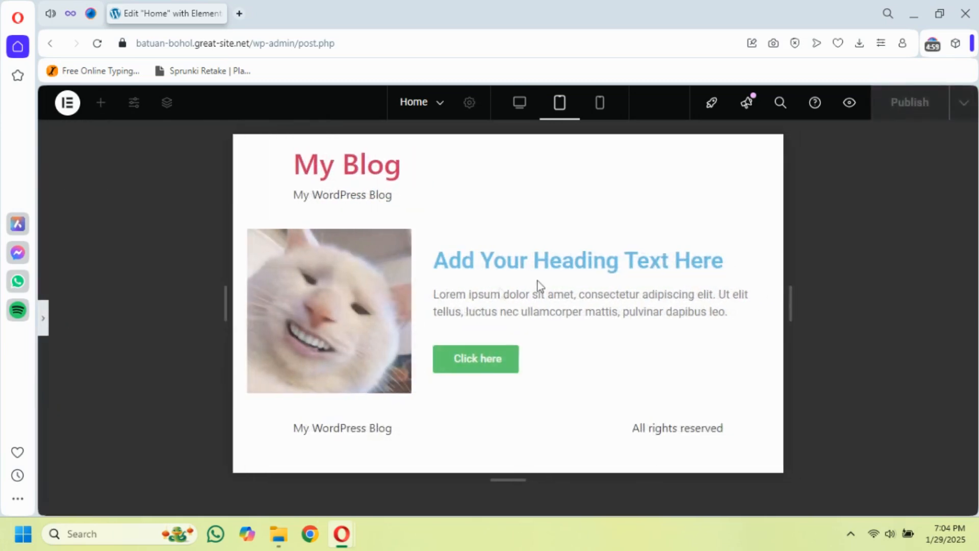
pyautogui.click(44, 322)
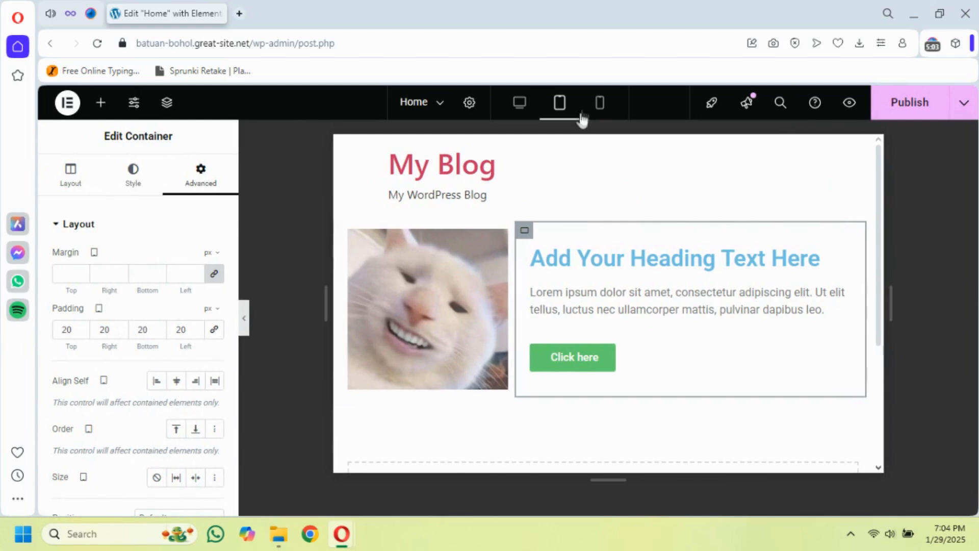
# In mobile view, set the heading's alignment to Center
pyautogui.click(600, 105)
pyautogui.scroll(-5, 592, 286)
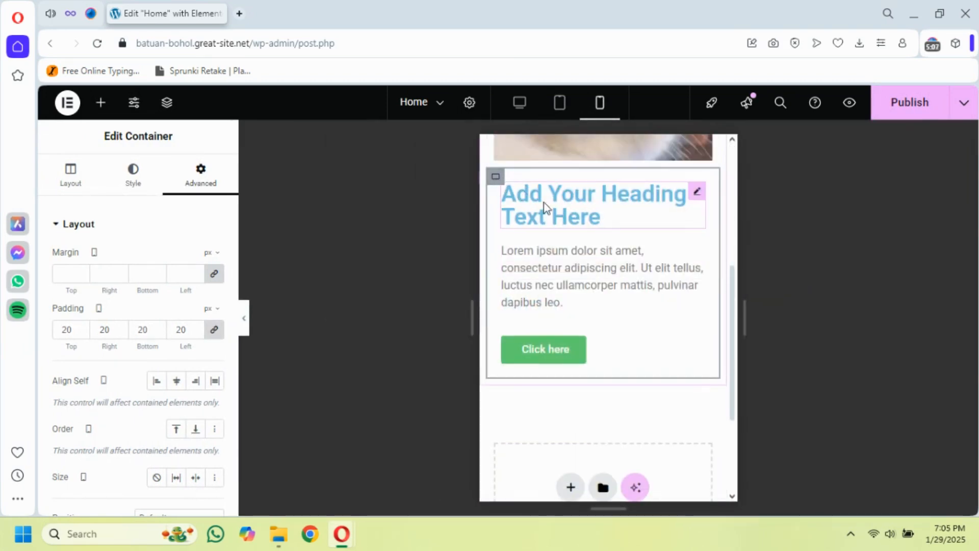
pyautogui.click(550, 212)
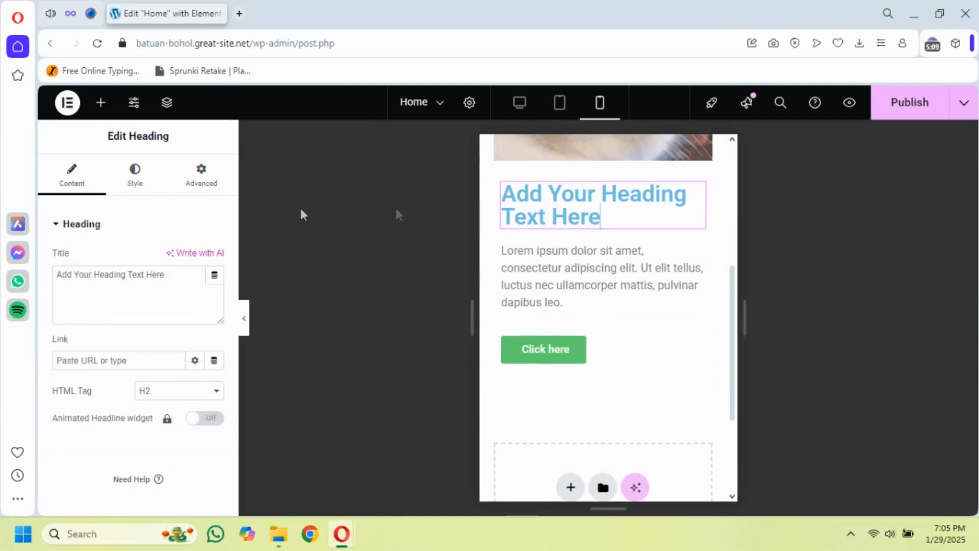
pyautogui.click(136, 187)
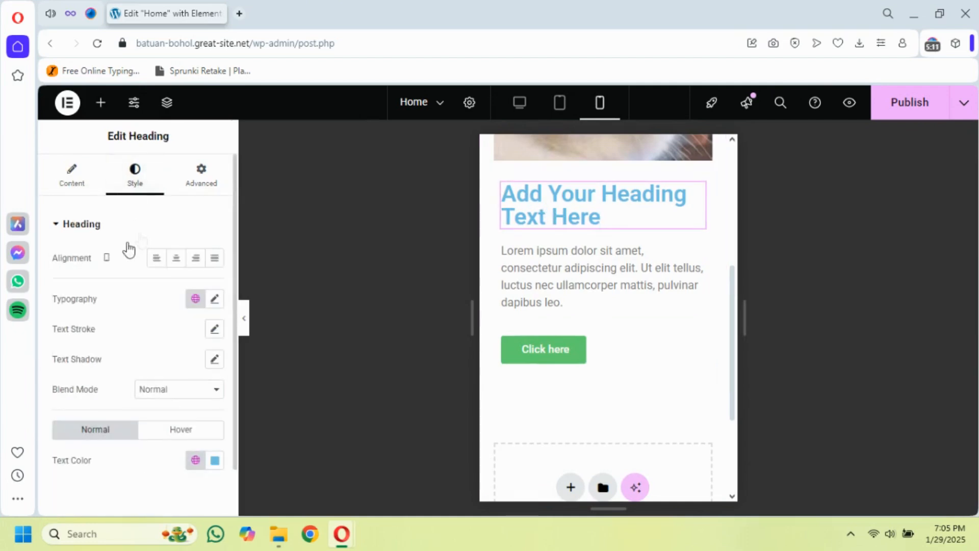
pyautogui.click(107, 260)
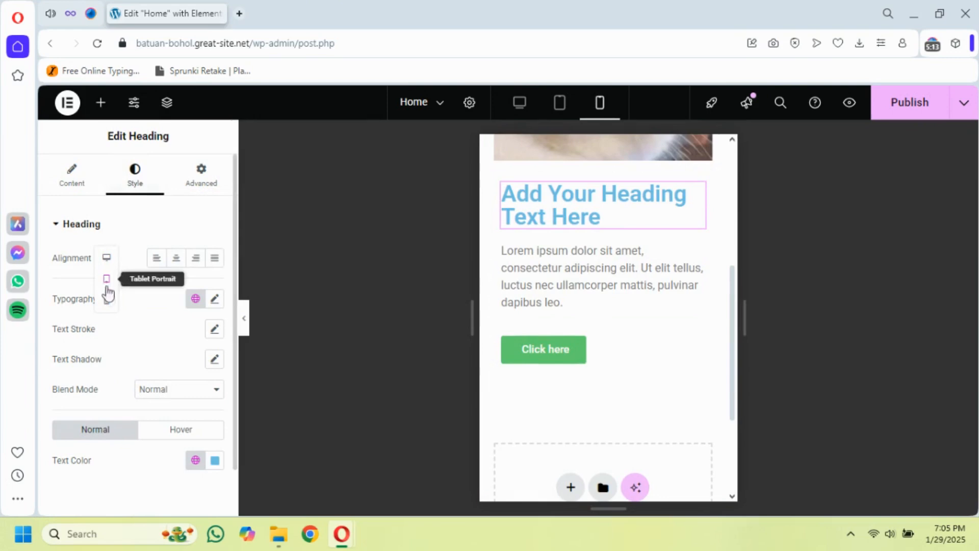
pyautogui.click(110, 285)
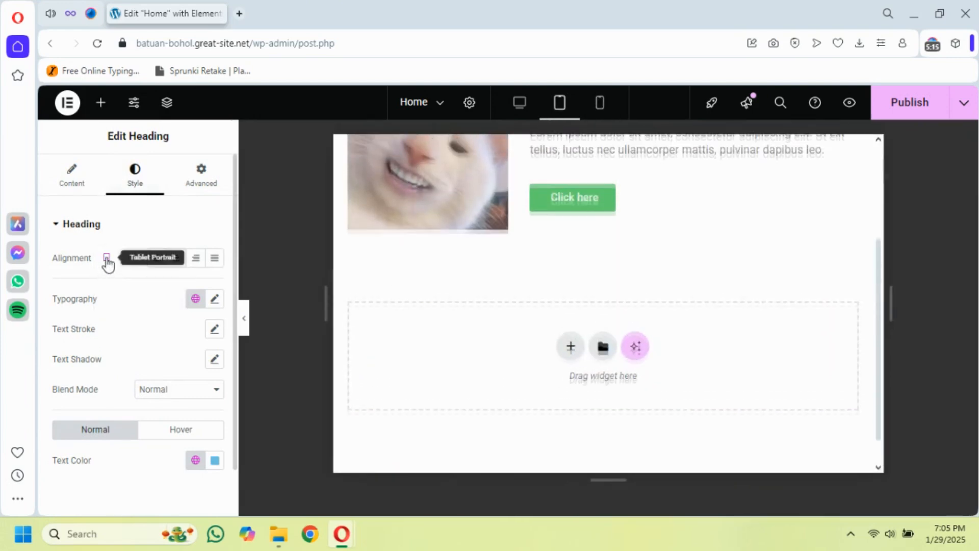
pyautogui.click(106, 300)
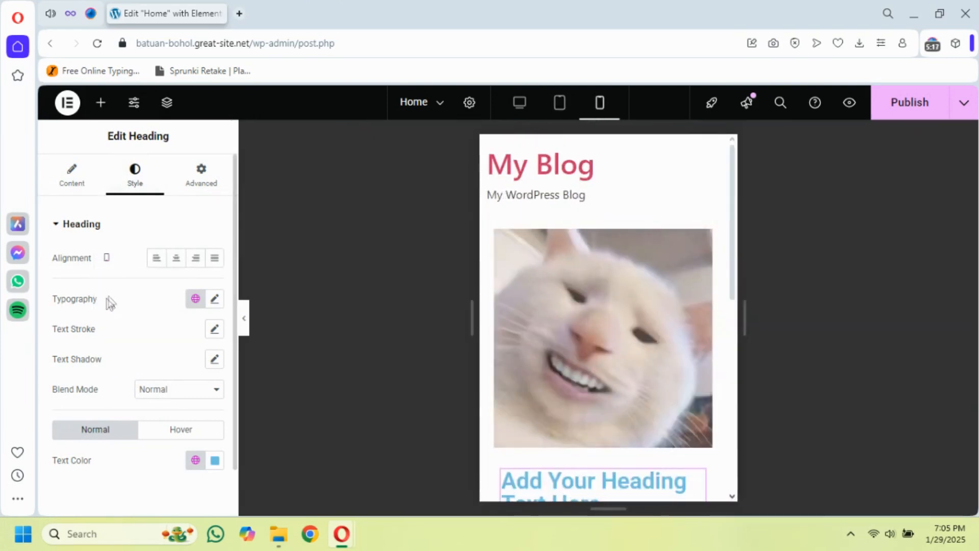
pyautogui.scroll(-3, 668, 301)
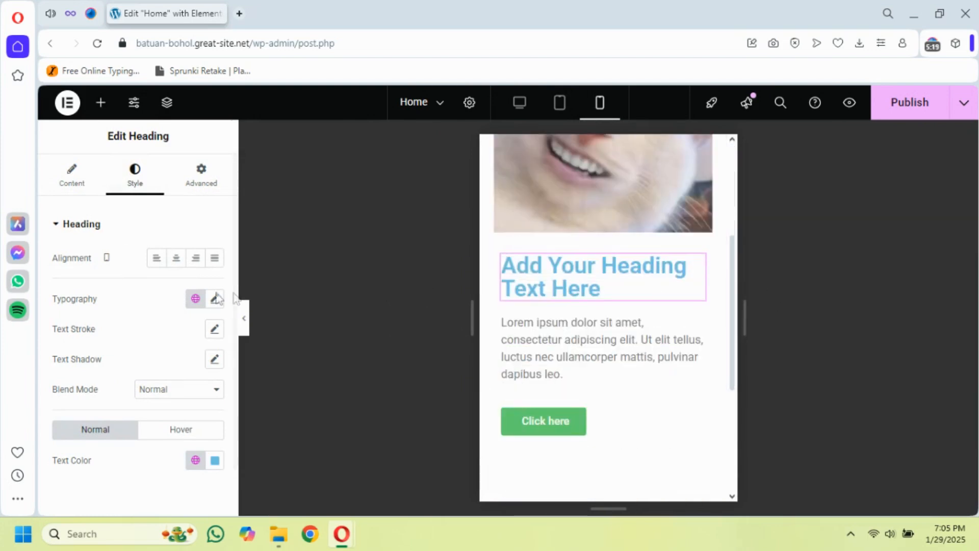
pyautogui.click(177, 258)
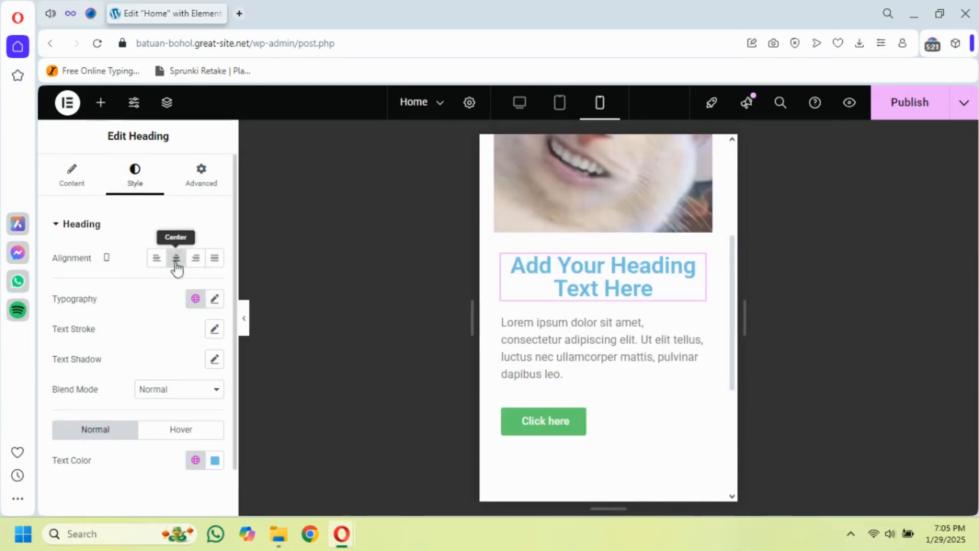
# In mobile view, center the paragraph text's alignment and the "Click here" button's position
pyautogui.click(641, 345)
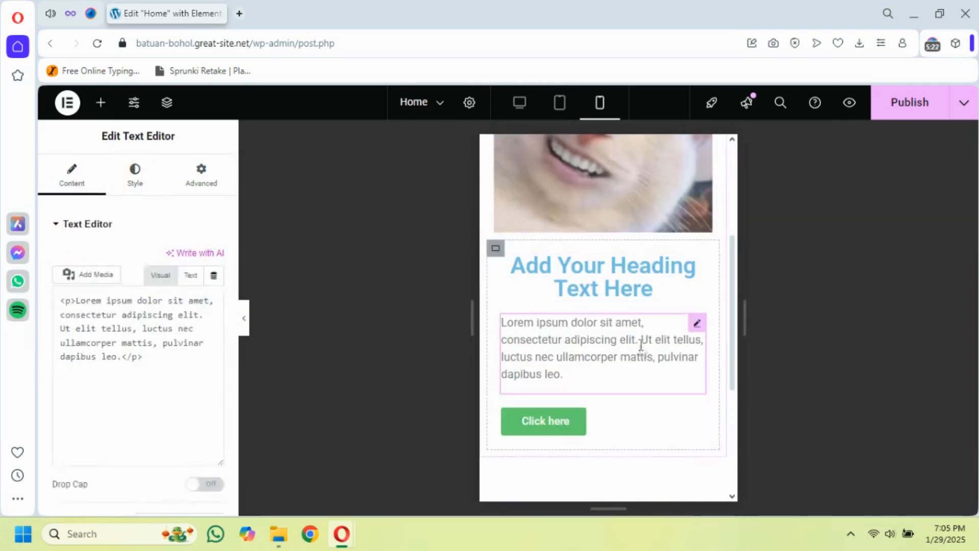
pyautogui.click(135, 178)
pyautogui.click(182, 263)
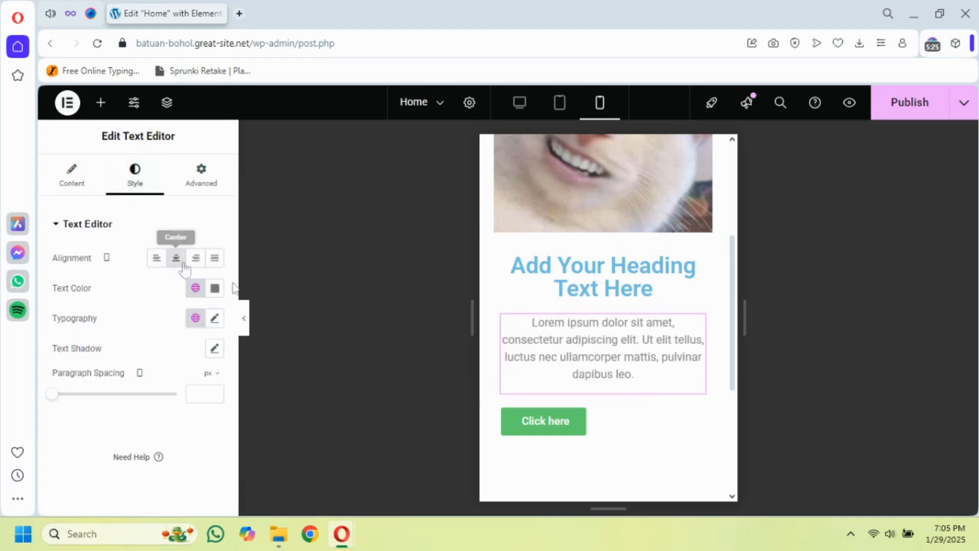
pyautogui.click(621, 420)
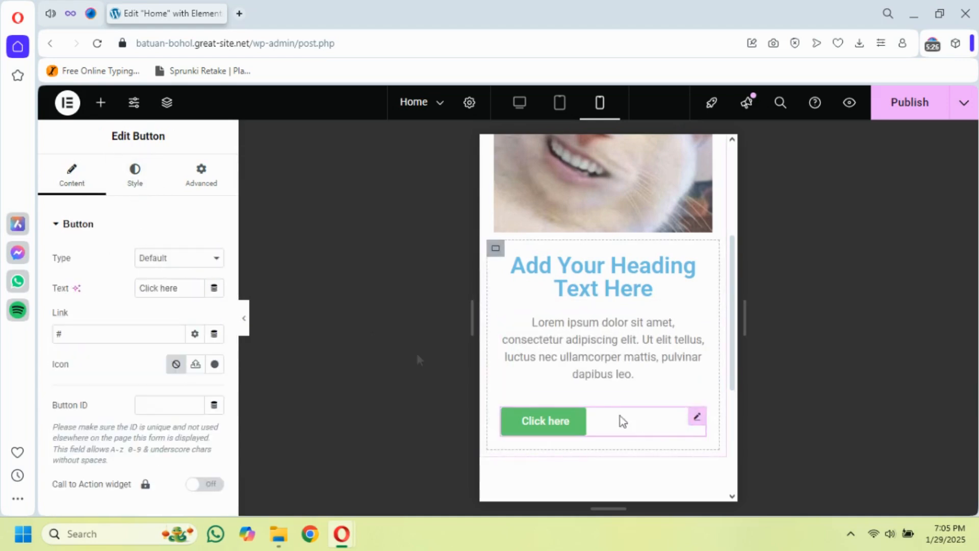
pyautogui.click(117, 190)
pyautogui.click(176, 258)
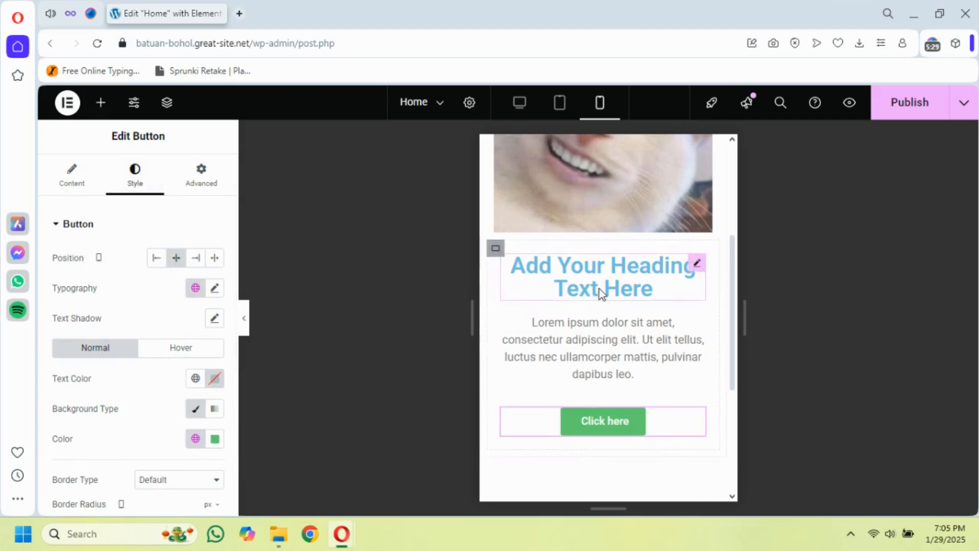
# Check the section's layout in mobile view, then preview it without the editing panel in desktop, tablet and mobile views
pyautogui.scroll(5, 586, 338)
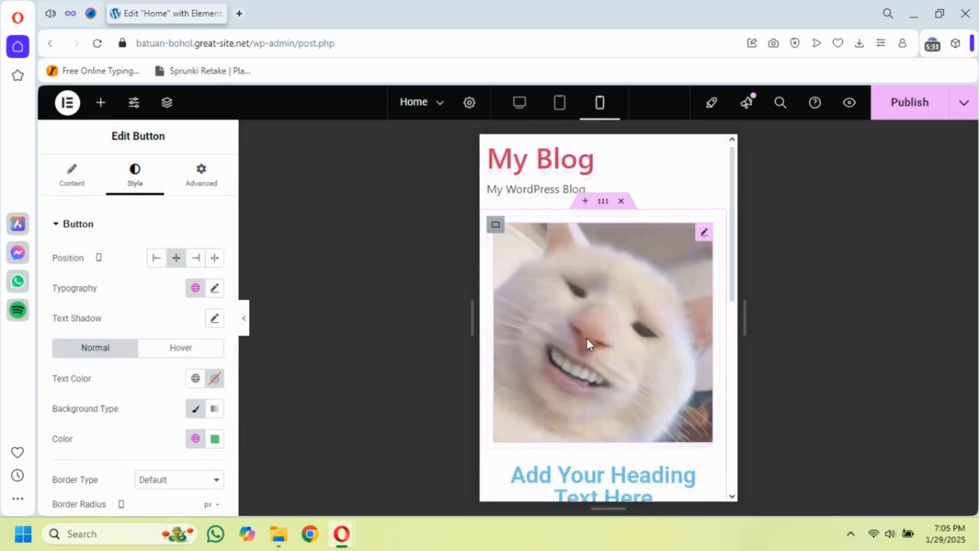
pyautogui.scroll(-2, 663, 311)
pyautogui.scroll(2, 652, 325)
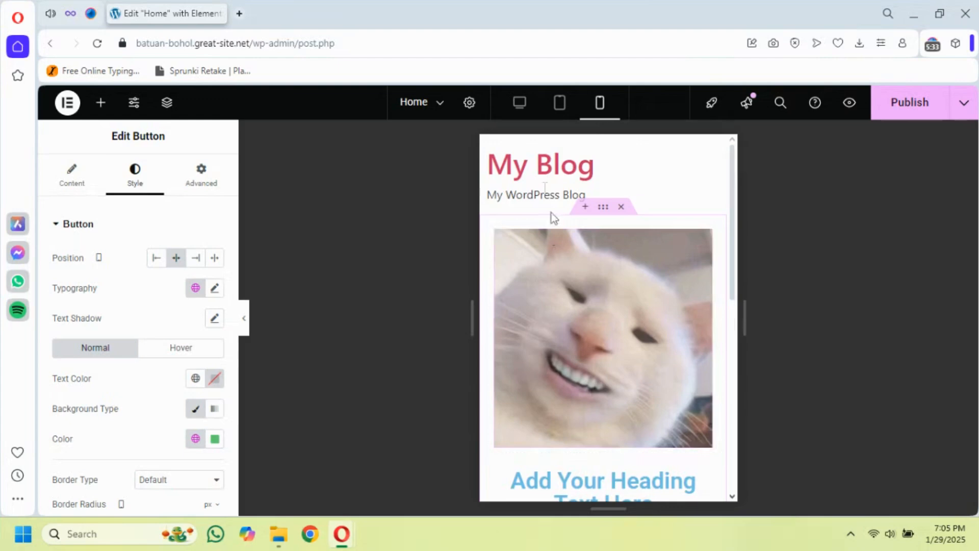
pyautogui.click(519, 104)
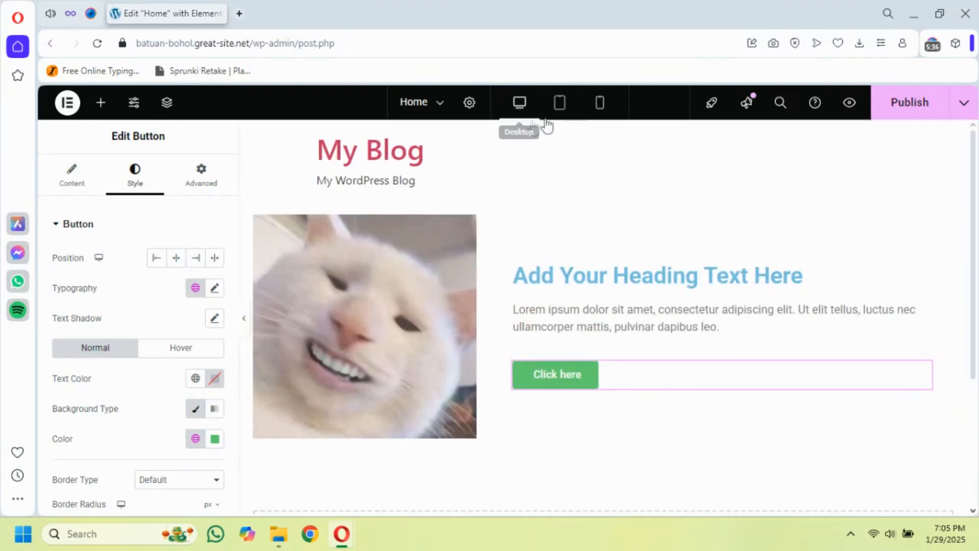
pyautogui.click(246, 320)
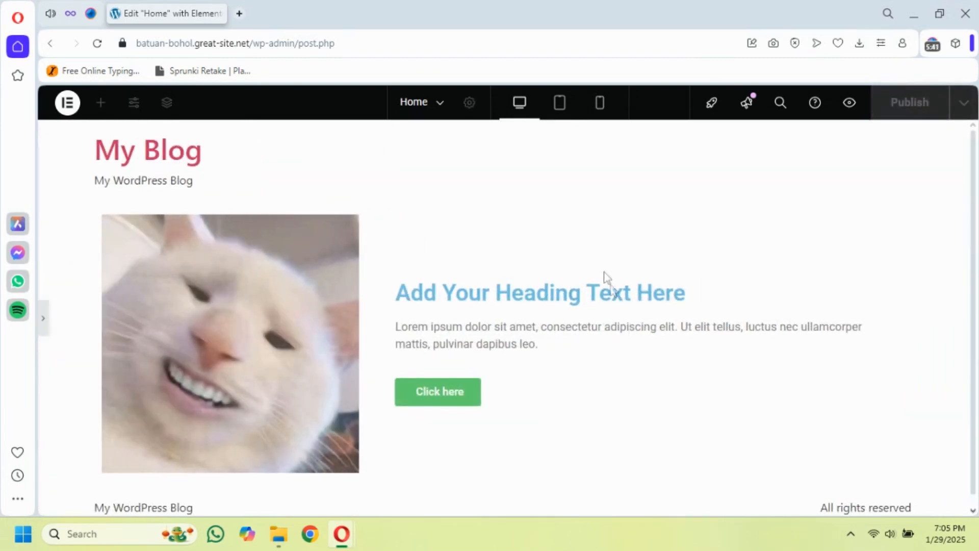
pyautogui.click(559, 103)
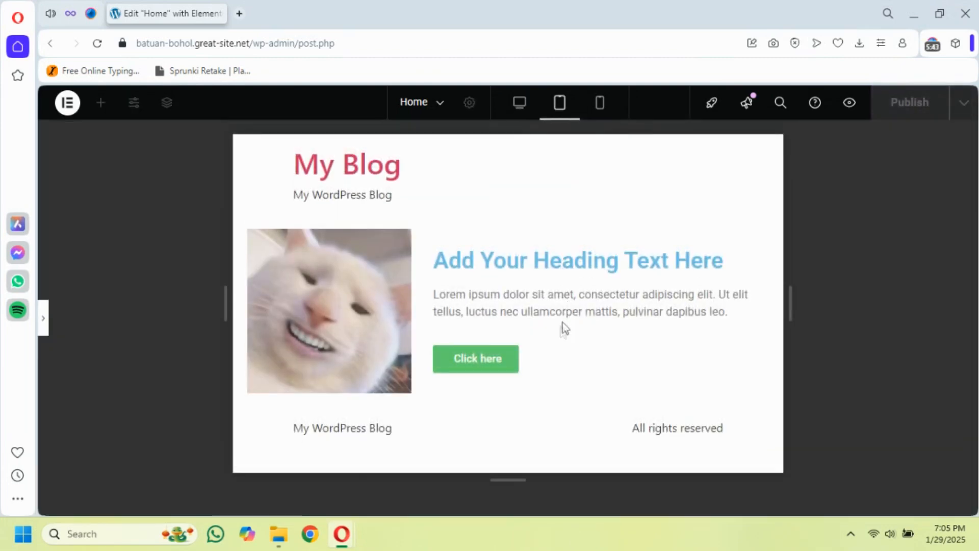
pyautogui.click(599, 103)
pyautogui.scroll(-2, 529, 300)
pyautogui.scroll(-3, 529, 299)
pyautogui.scroll(5, 534, 306)
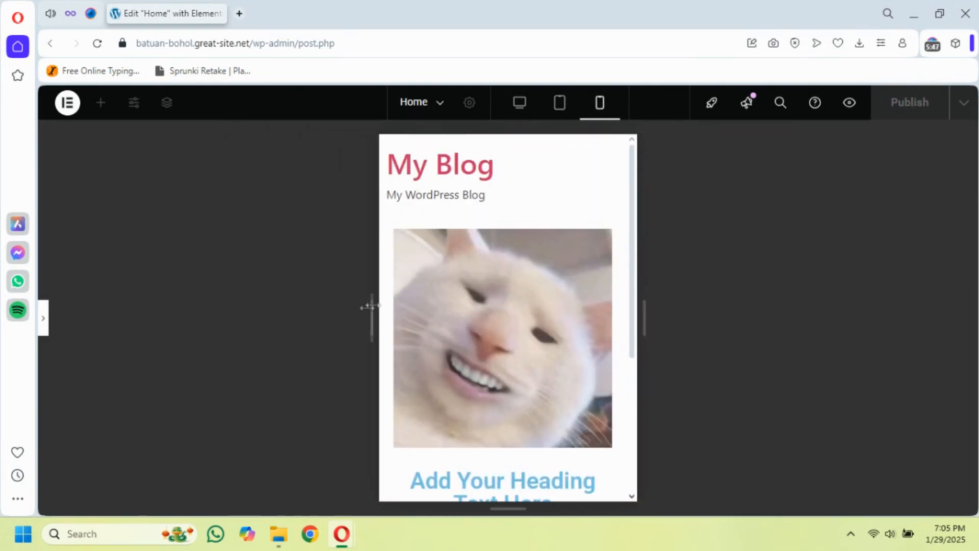
pyautogui.scroll(-4, 497, 235)
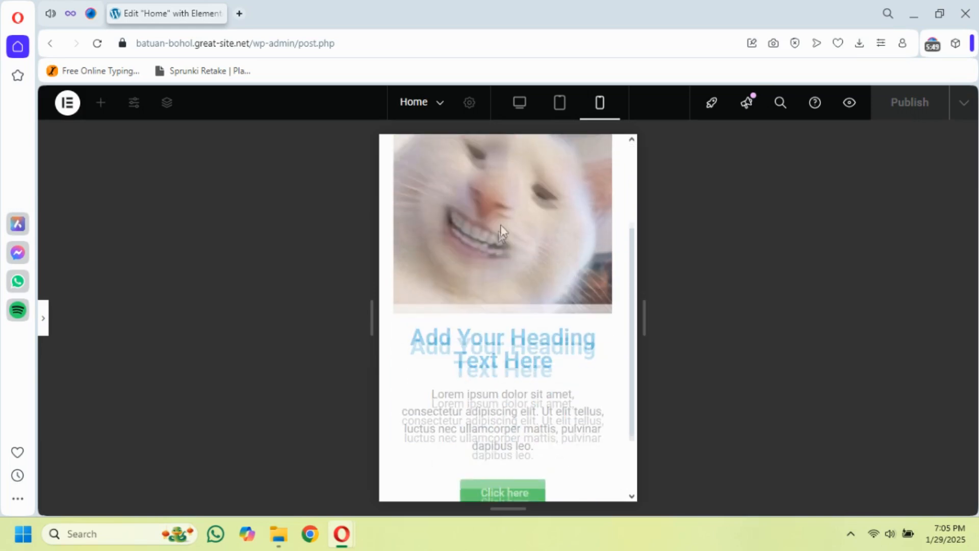
pyautogui.scroll(2, 521, 265)
pyautogui.scroll(2, 546, 268)
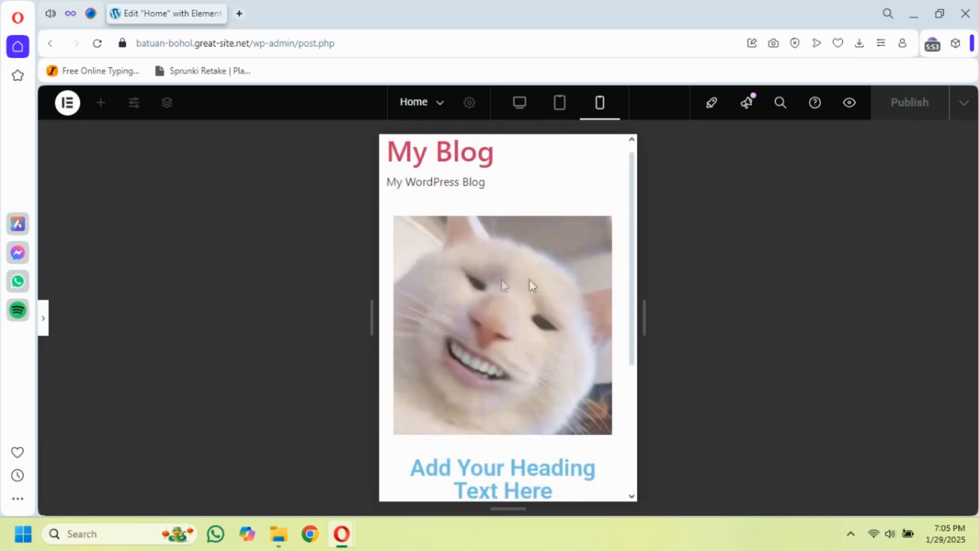
pyautogui.scroll(-3, 518, 331)
pyautogui.scroll(3, 526, 322)
pyautogui.scroll(-2, 523, 319)
pyautogui.scroll(-3, 527, 312)
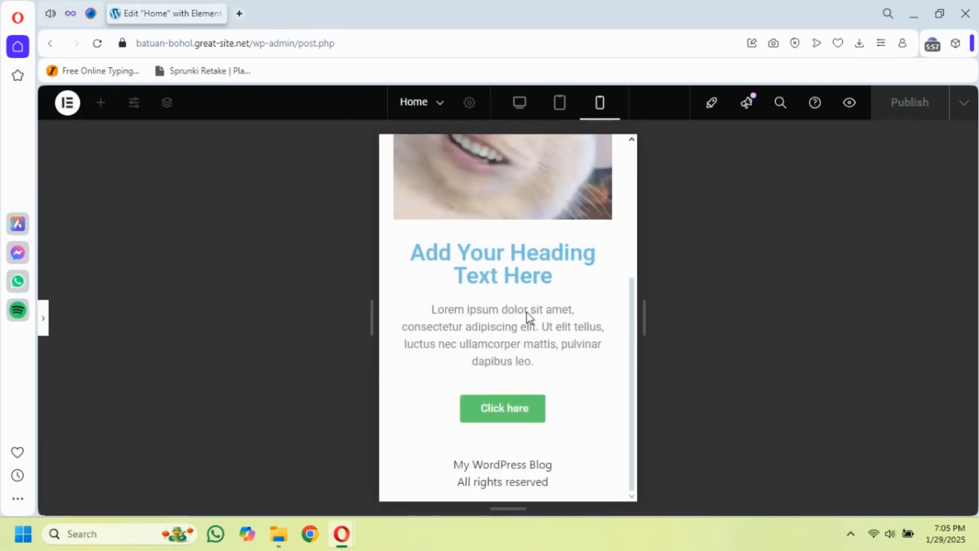
pyautogui.scroll(3, 531, 290)
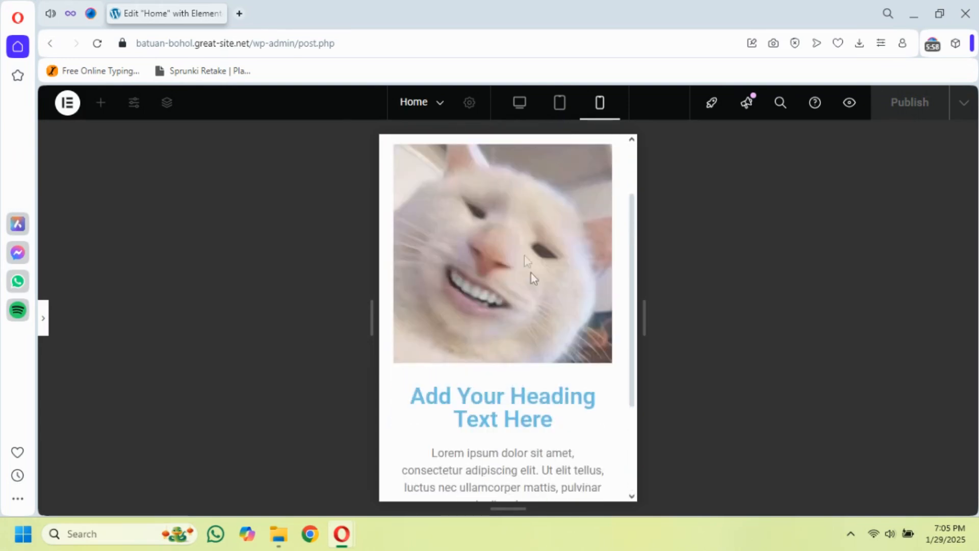
pyautogui.click(44, 318)
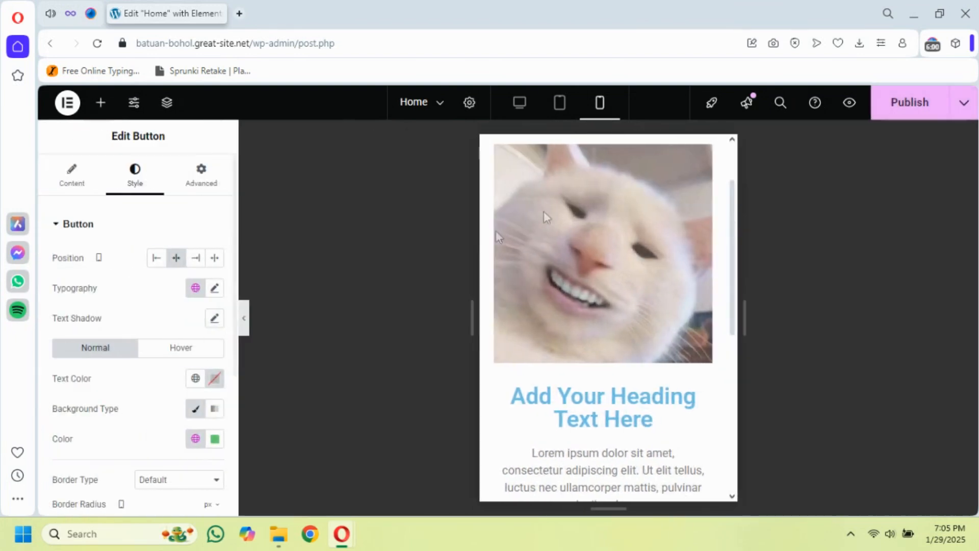
# In desktop view, add an image widget below the cat photo using Knowledge-Hub-Profile-Photo.webp from the media library
pyautogui.click(519, 103)
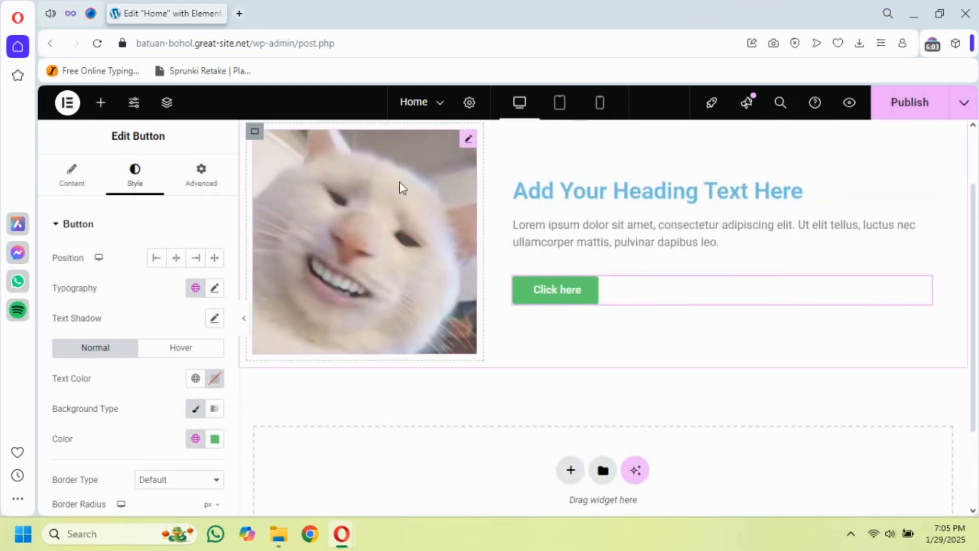
pyautogui.click(100, 102)
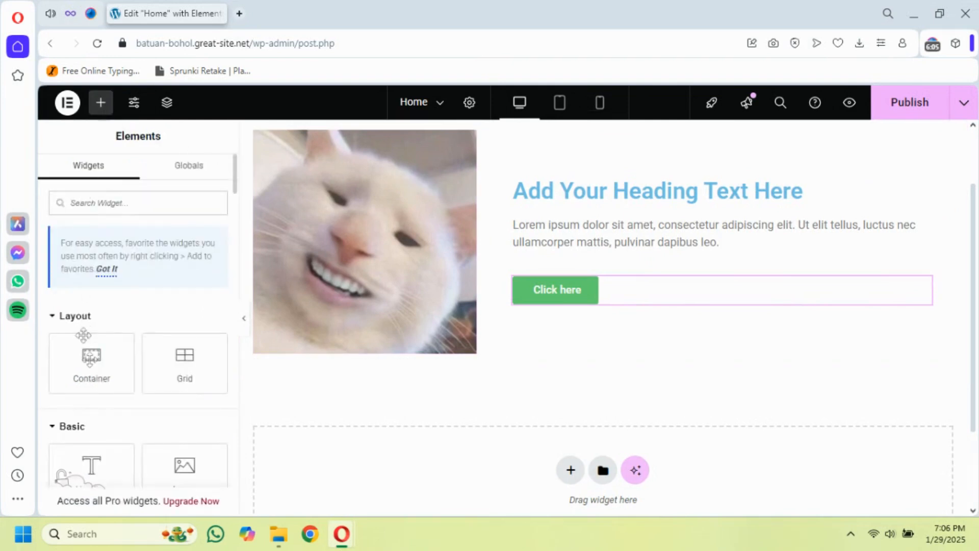
pyautogui.moveTo(185, 464); pyautogui.dragTo(328, 343)
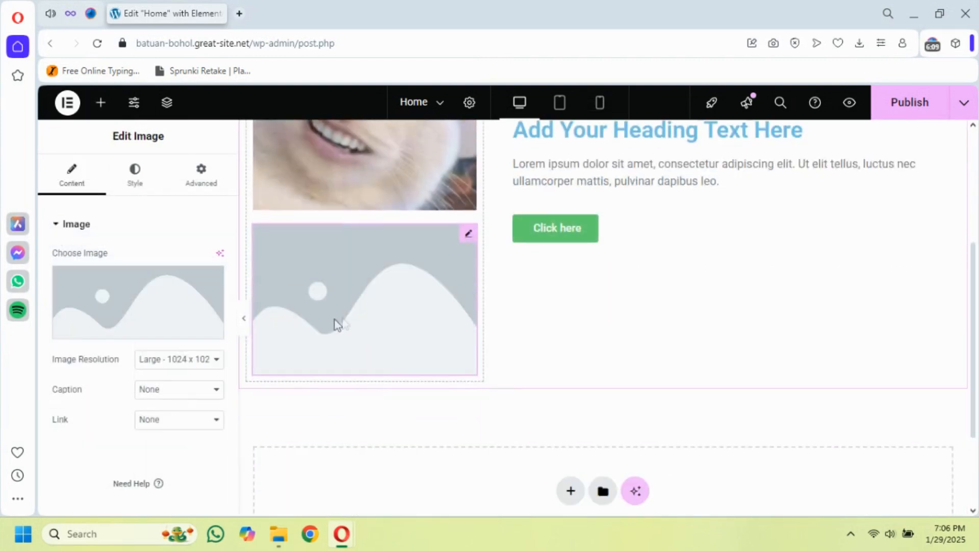
pyautogui.click(132, 314)
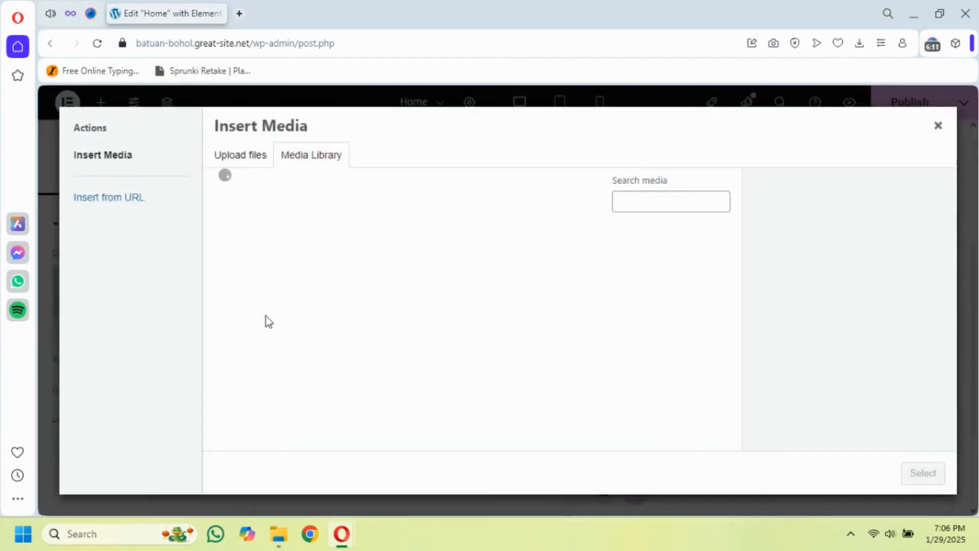
pyautogui.click(255, 270)
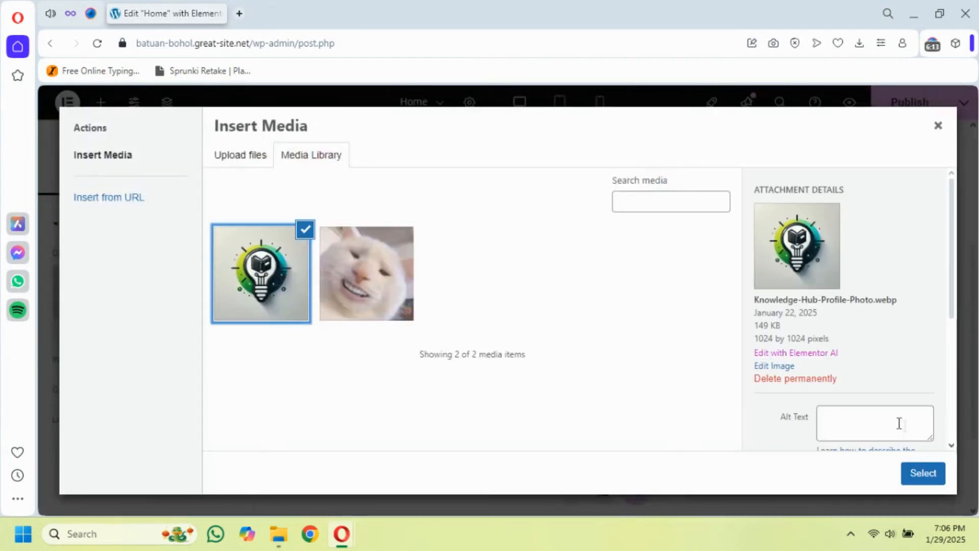
pyautogui.click(920, 473)
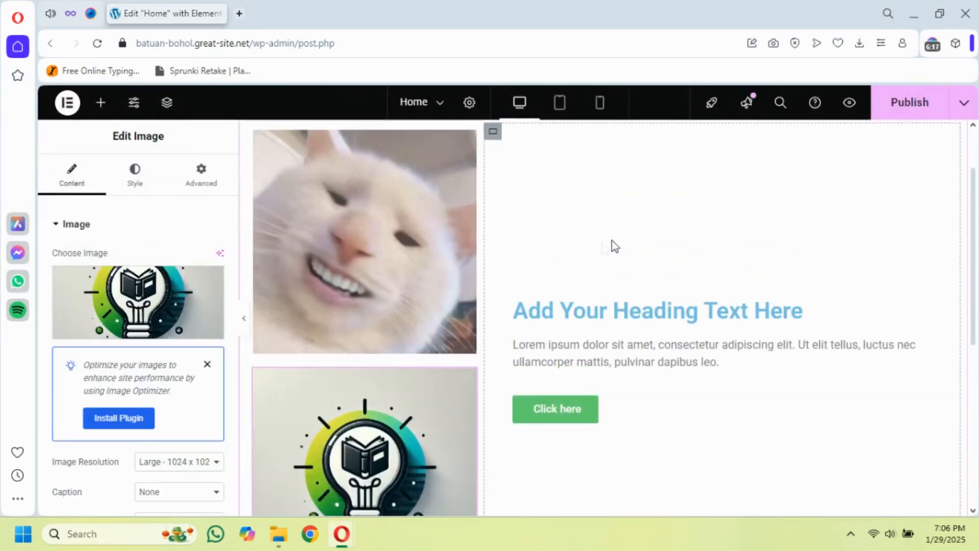
# Preview the two stacked images without the editing panel in desktop, tablet and mobile views, and return to desktop editing
pyautogui.click(245, 320)
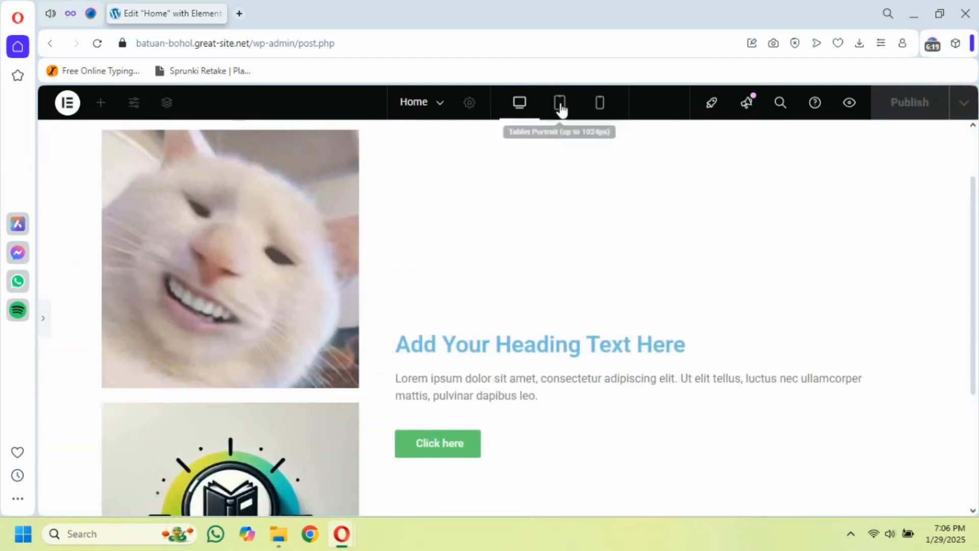
pyautogui.click(559, 105)
pyautogui.click(601, 110)
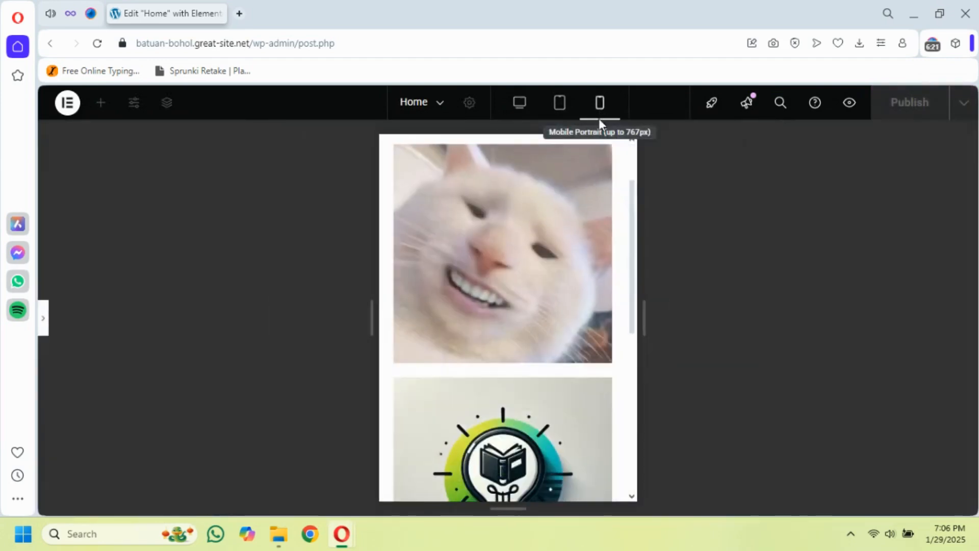
pyautogui.click(523, 106)
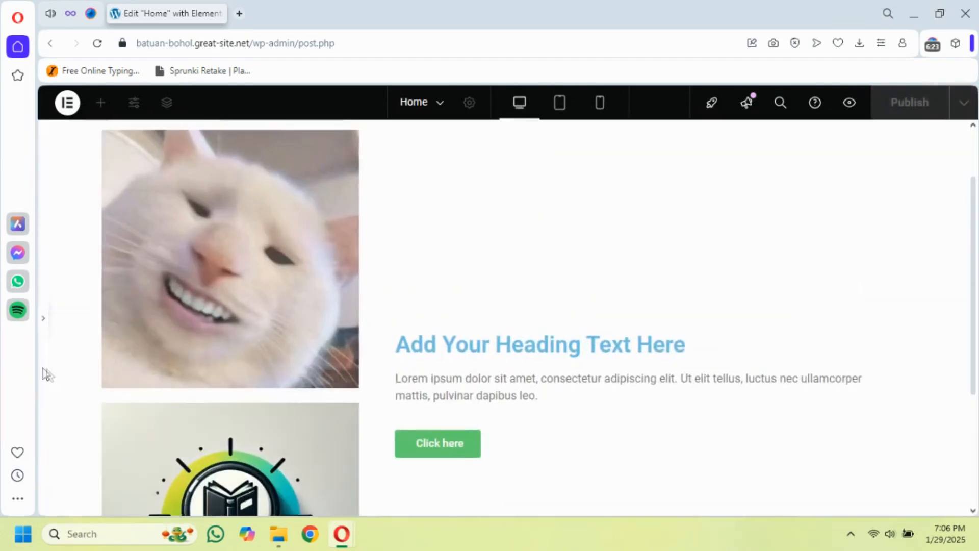
pyautogui.click(43, 319)
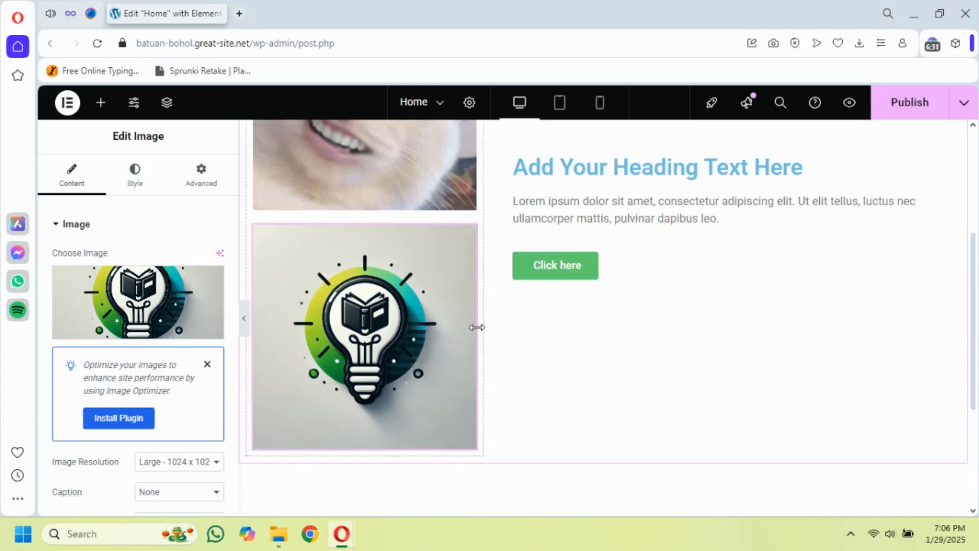
# Hide the light-bulb image on desktop using its responsive visibility settings
pyautogui.scroll(1, 614, 304)
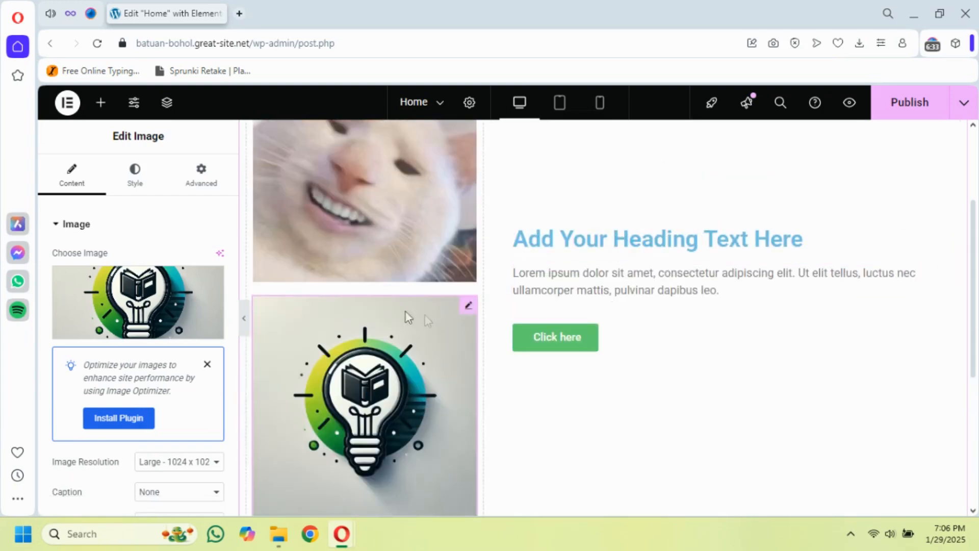
pyautogui.click(199, 185)
pyautogui.scroll(-10, 125, 416)
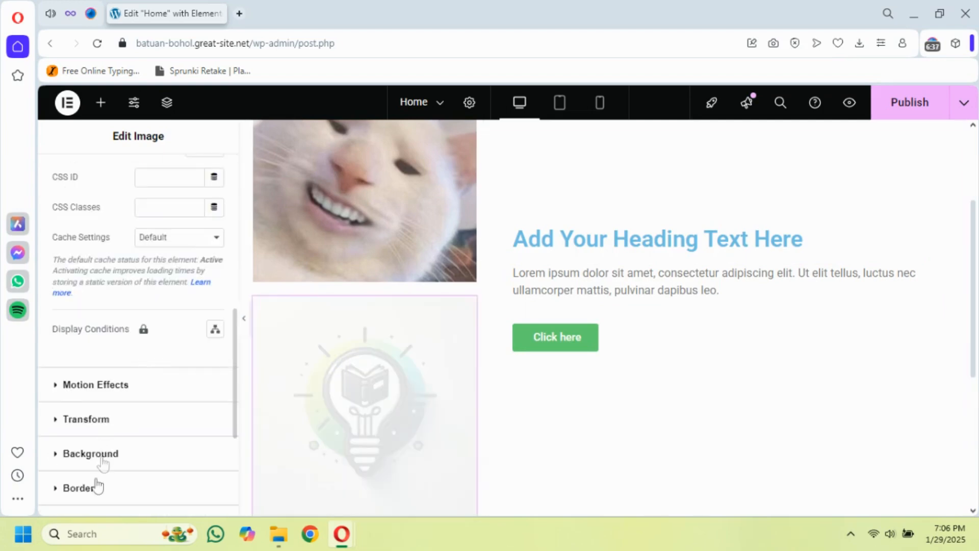
pyautogui.scroll(-3, 99, 474)
pyautogui.click(104, 423)
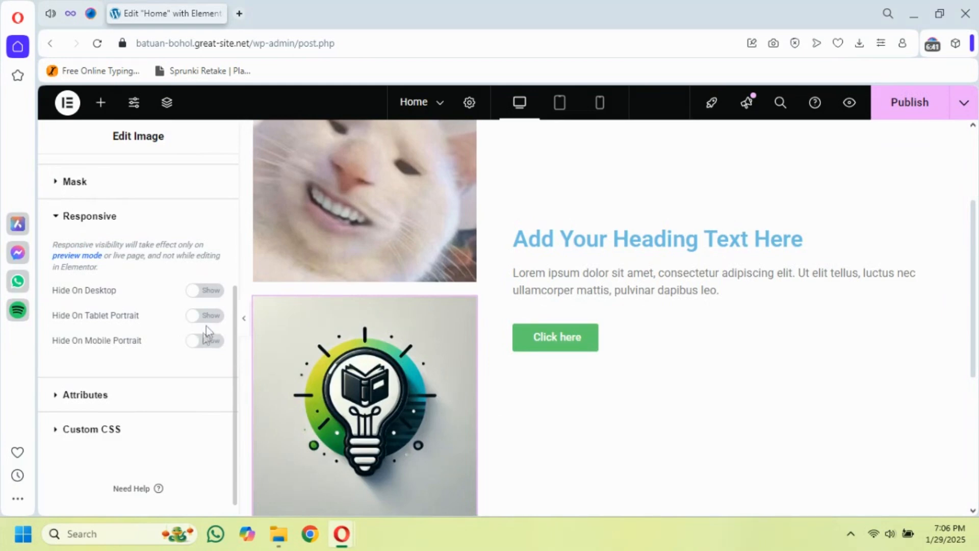
pyautogui.click(204, 291)
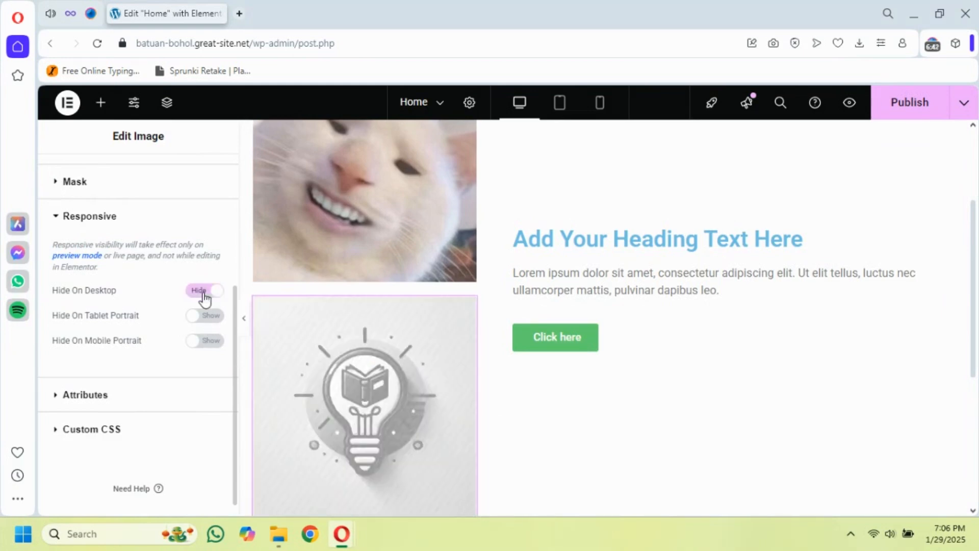
# Preview the section without the editing panel in desktop and tablet views to check where the light-bulb image shows
pyautogui.click(246, 321)
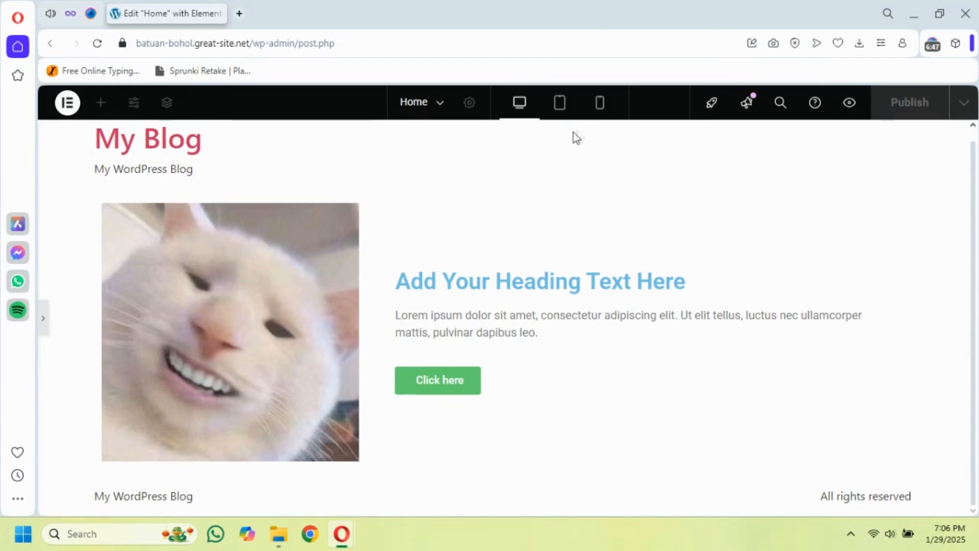
pyautogui.click(560, 102)
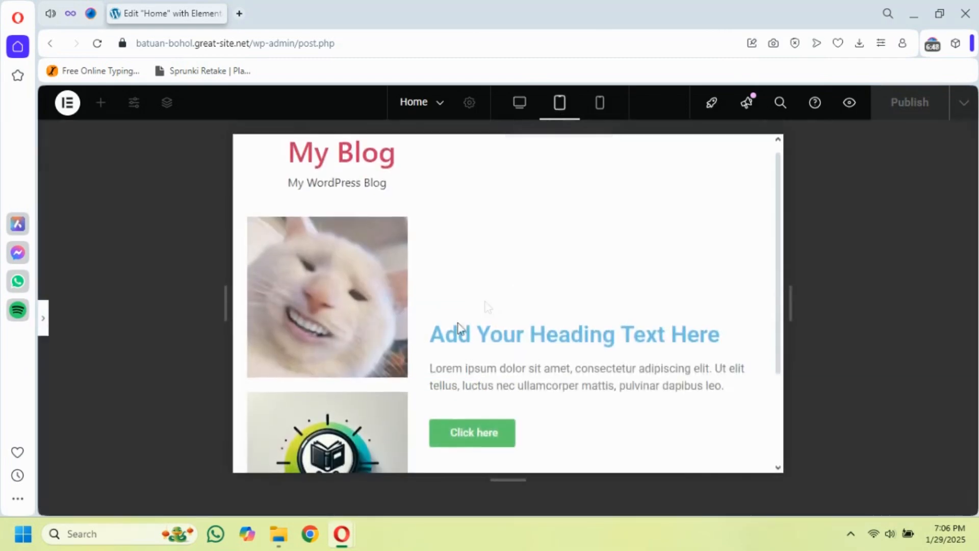
pyautogui.scroll(-3, 374, 303)
pyautogui.scroll(3, 374, 303)
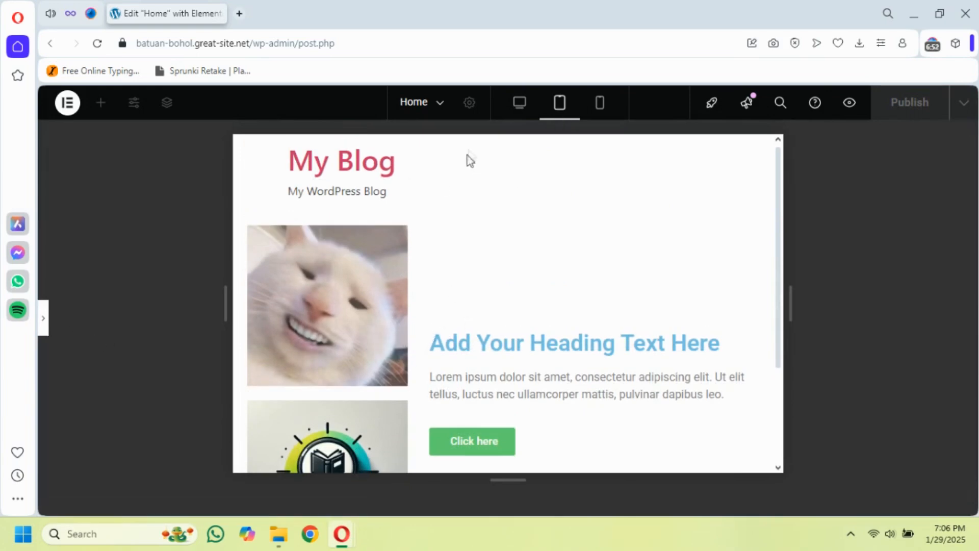
# Return to desktop editing and hide the light-bulb image on tablet portrait as well
pyautogui.click(520, 103)
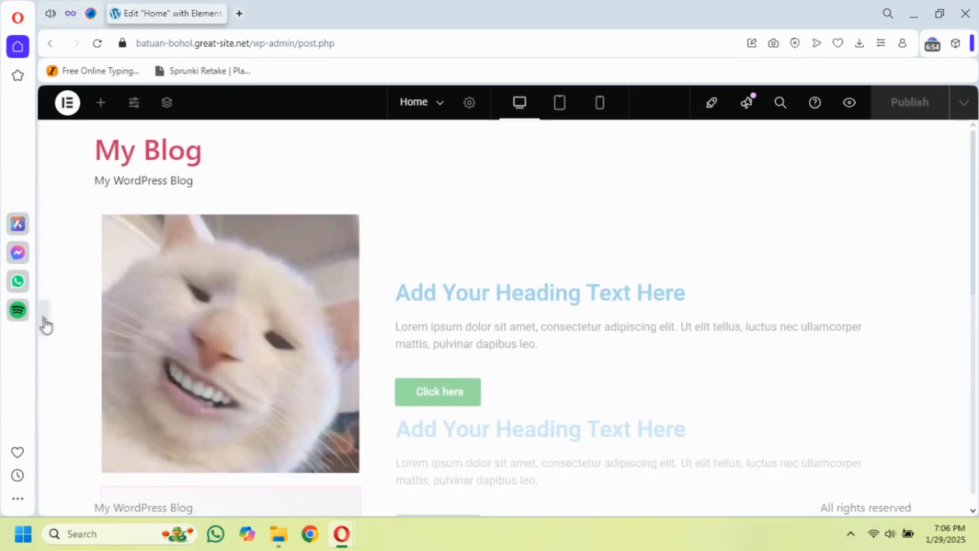
pyautogui.click(45, 320)
pyautogui.click(210, 316)
# Preview the section without the editing panel in desktop, tablet and mobile views, and reopen the panel
pyautogui.click(244, 318)
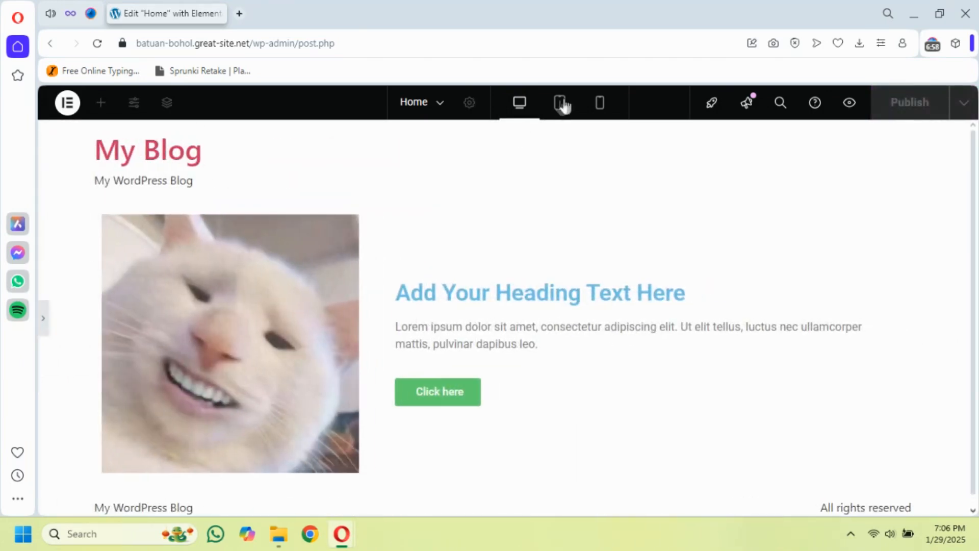
pyautogui.click(560, 104)
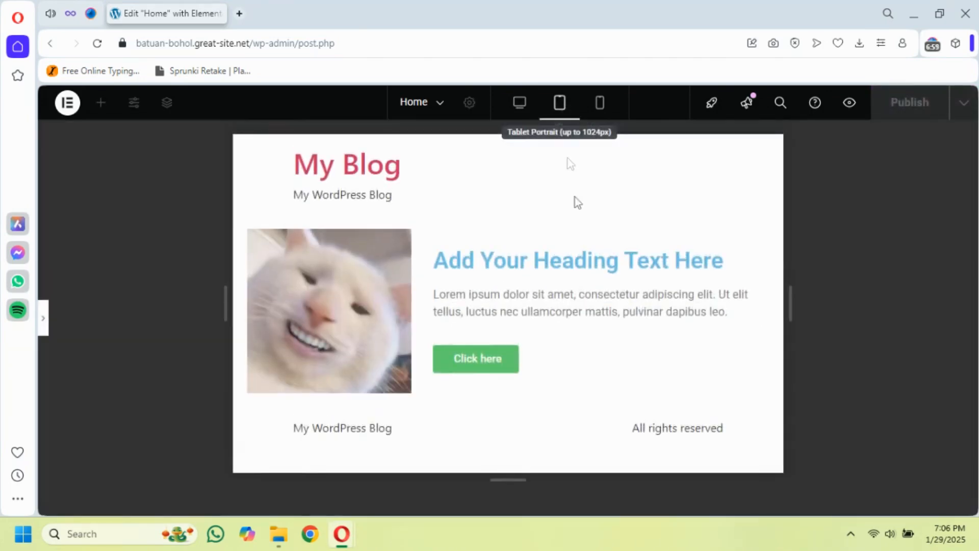
pyautogui.click(601, 104)
pyautogui.scroll(-5, 553, 265)
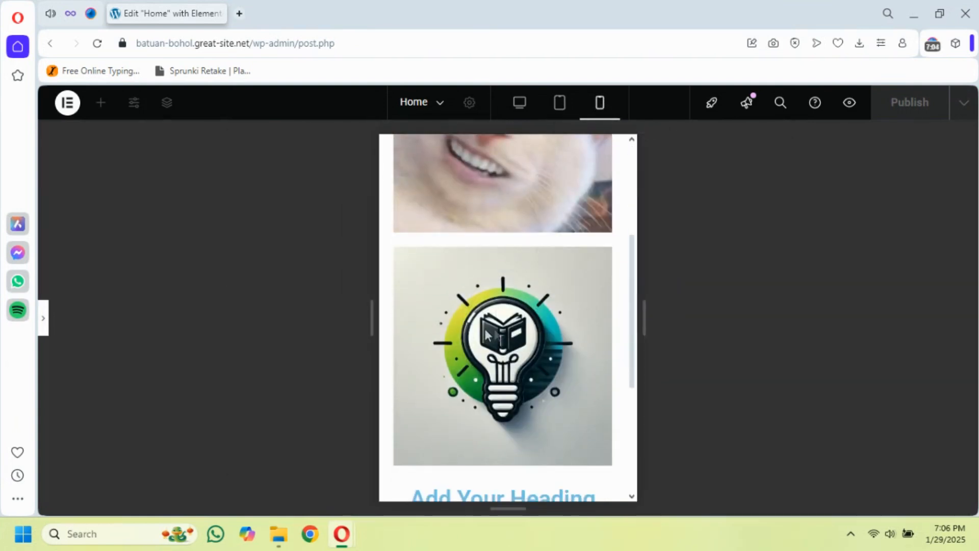
pyautogui.scroll(3, 508, 250)
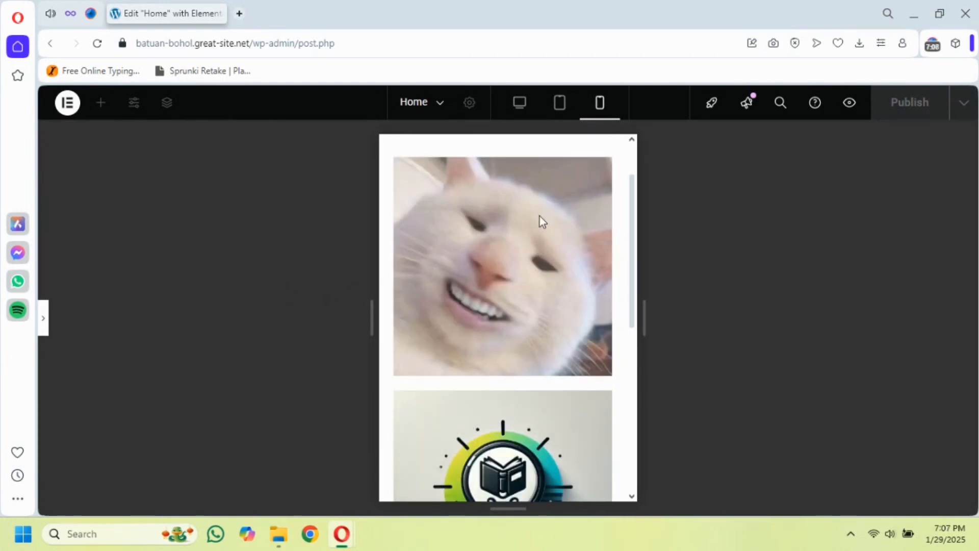
pyautogui.click(44, 319)
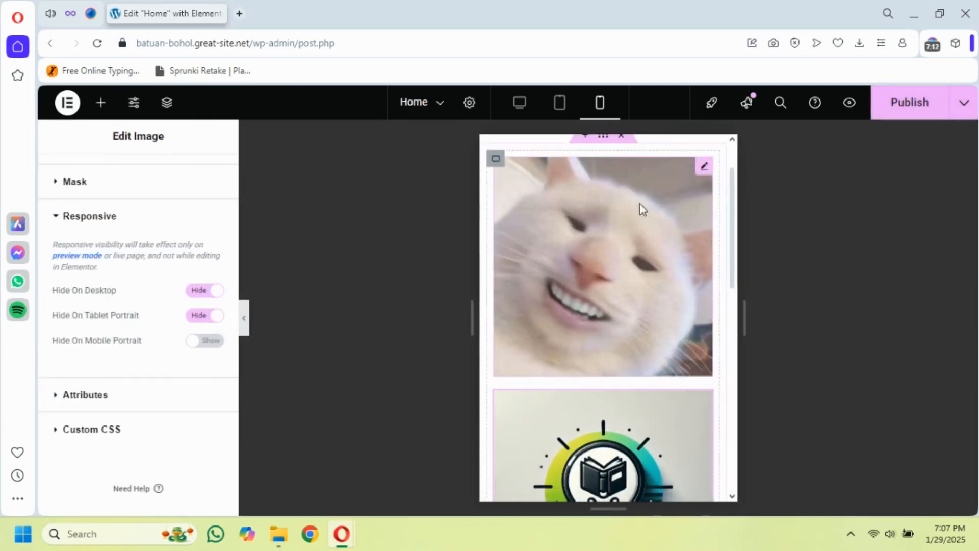
# Hide the cat photo on mobile portrait using its responsive visibility settings
pyautogui.scroll(3, 641, 204)
pyautogui.click(520, 102)
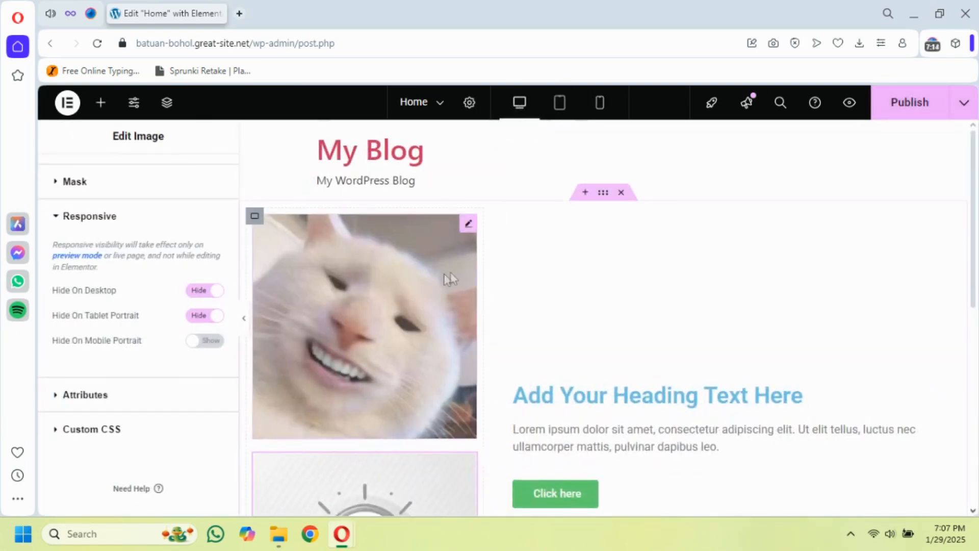
pyautogui.click(468, 222)
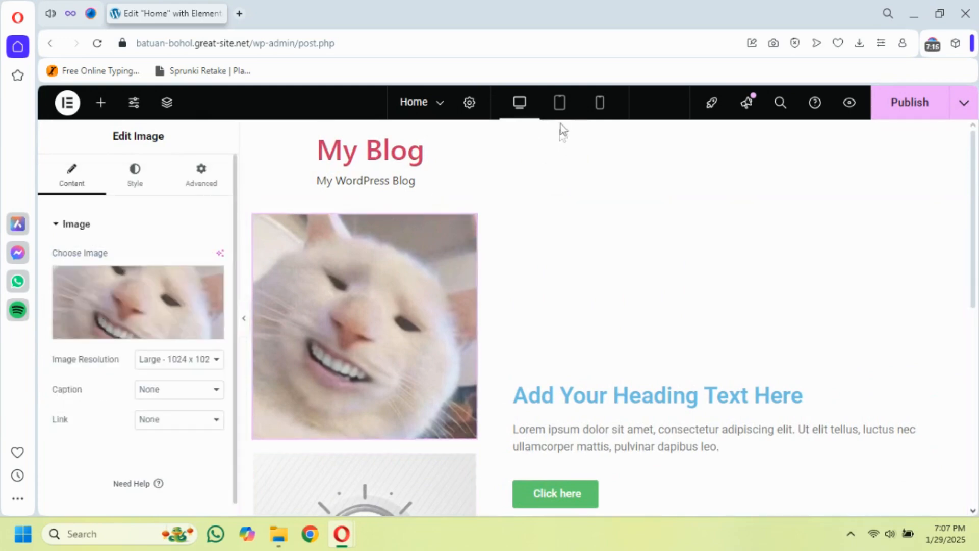
pyautogui.click(560, 104)
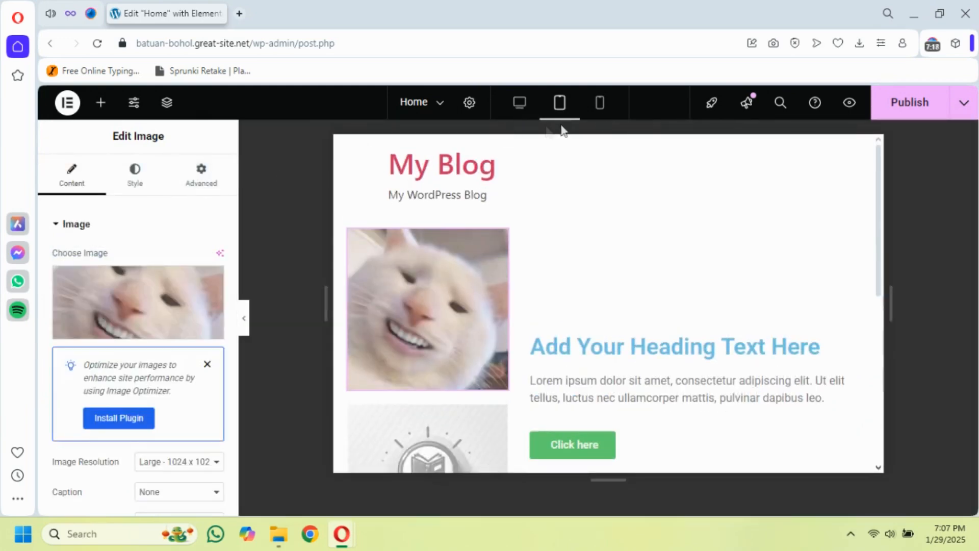
pyautogui.click(599, 107)
pyautogui.click(207, 183)
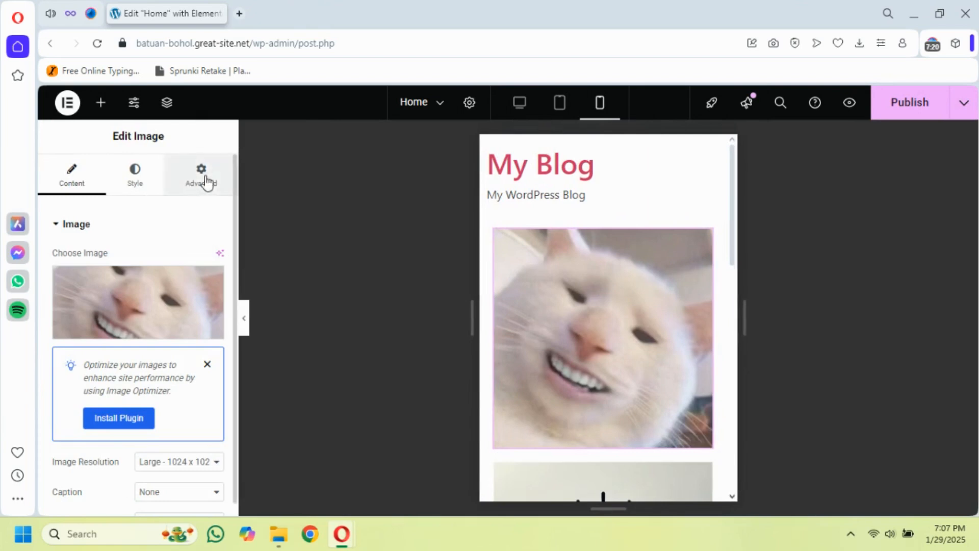
pyautogui.scroll(-10, 108, 373)
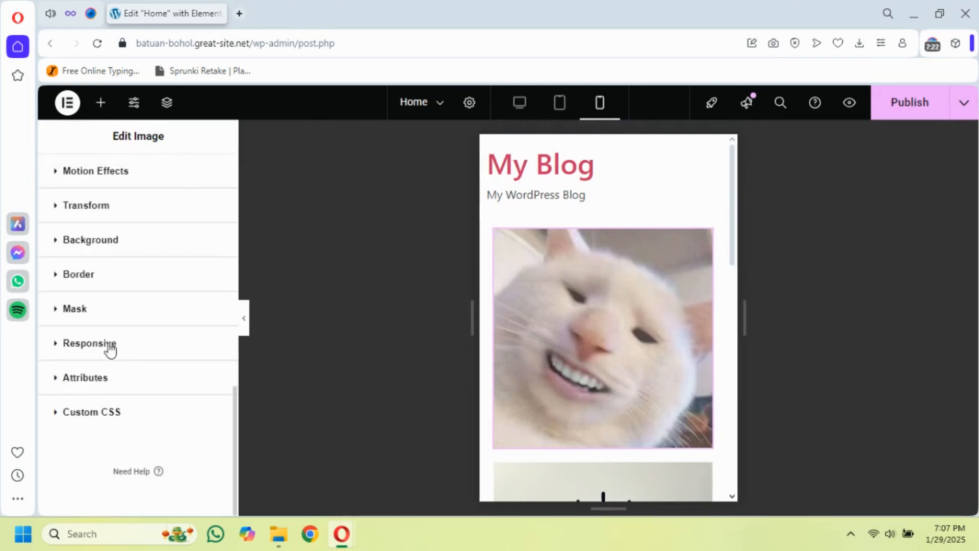
pyautogui.click(109, 344)
pyautogui.scroll(-3, 109, 343)
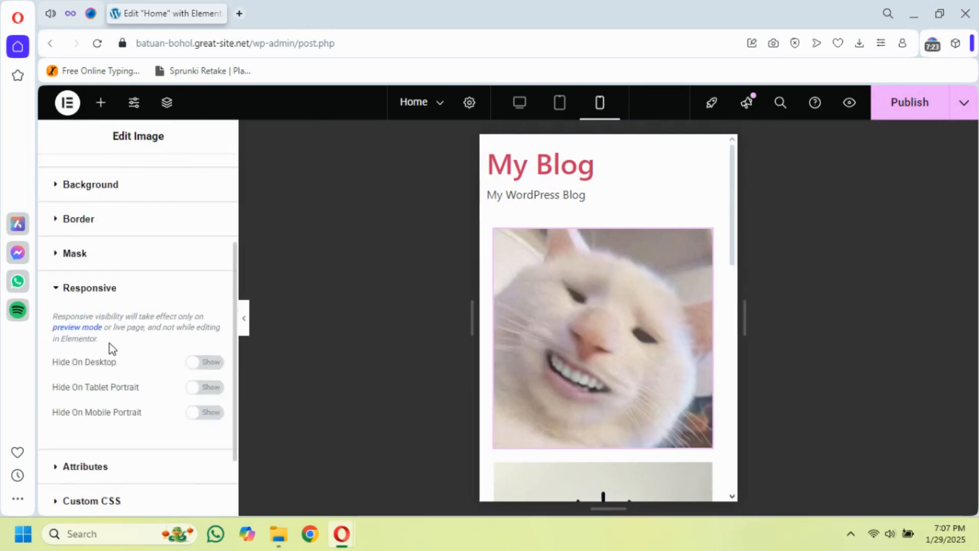
pyautogui.click(210, 418)
# Check the mobile layout, preview the page without the editing panel in desktop, tablet and mobile views, and reopen the panel
pyautogui.scroll(-5, 676, 326)
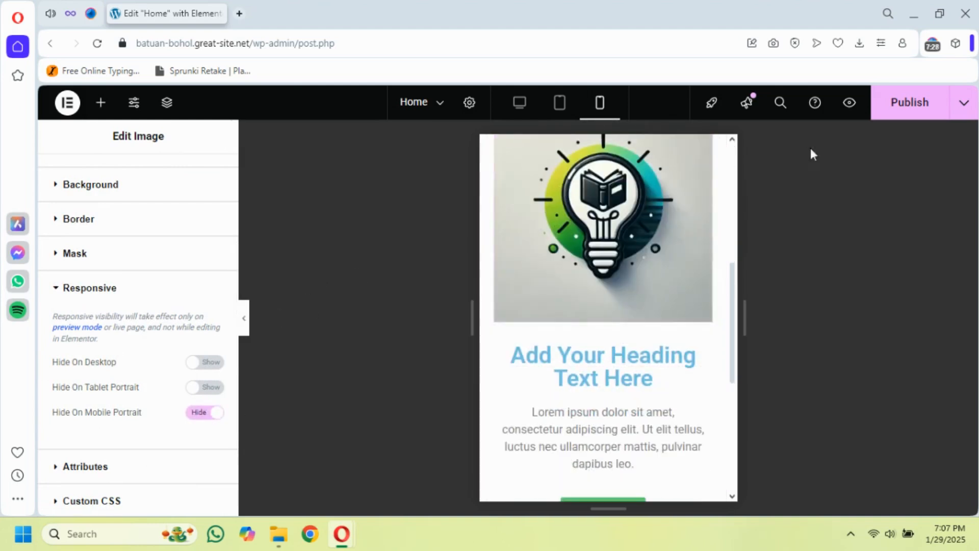
pyautogui.click(245, 319)
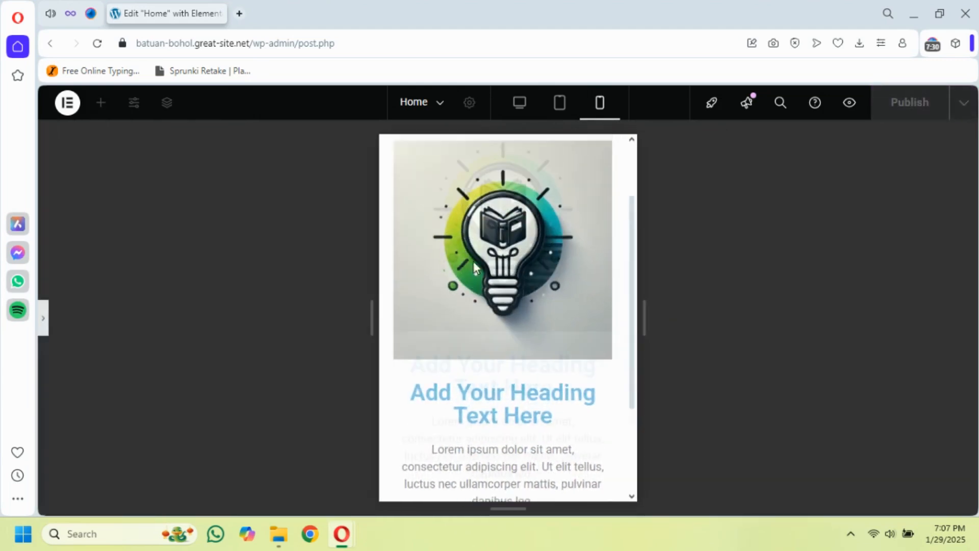
pyautogui.scroll(3, 473, 261)
pyautogui.click(520, 104)
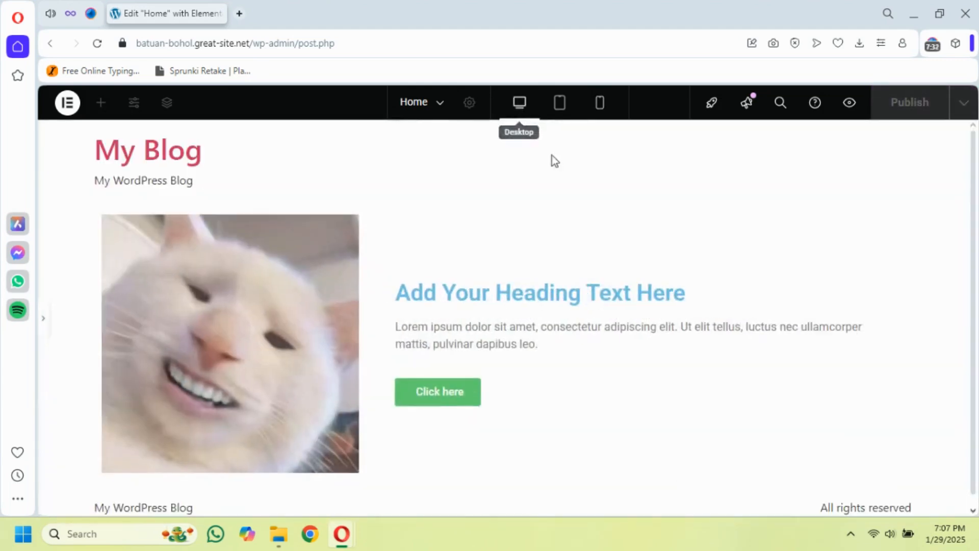
pyautogui.click(559, 108)
pyautogui.click(600, 105)
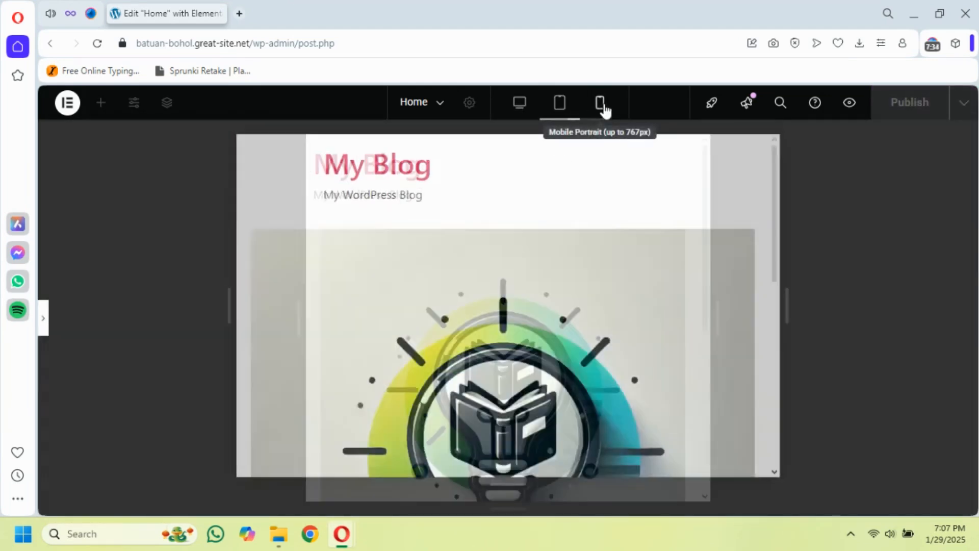
pyautogui.scroll(-5, 536, 295)
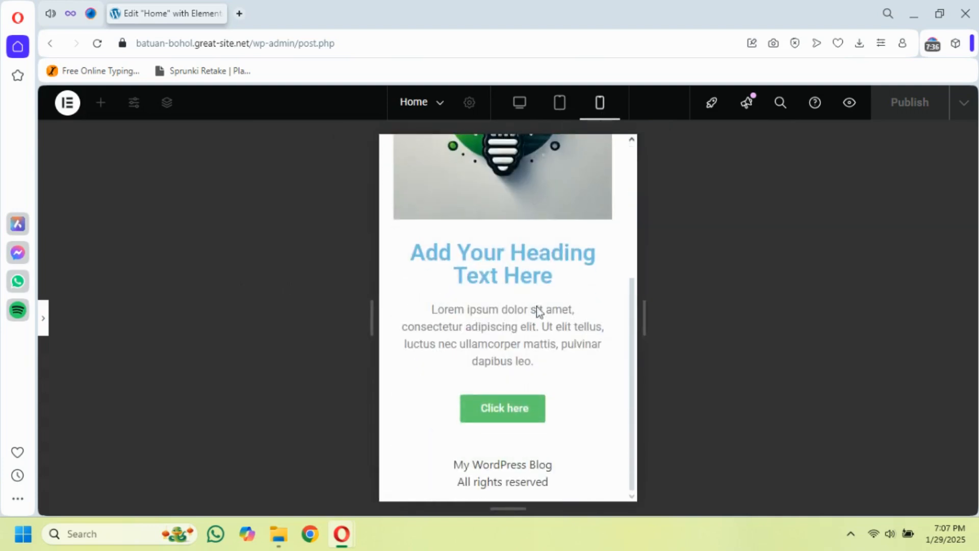
pyautogui.click(45, 319)
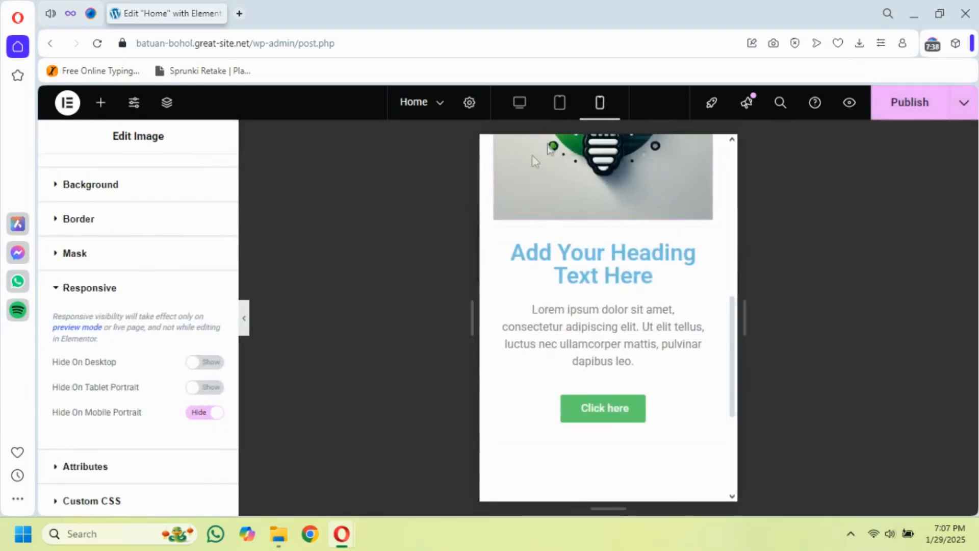
# Return to desktop view, publish the Home page and open the live page in its own browser tab
pyautogui.click(520, 102)
pyautogui.scroll(8, 694, 206)
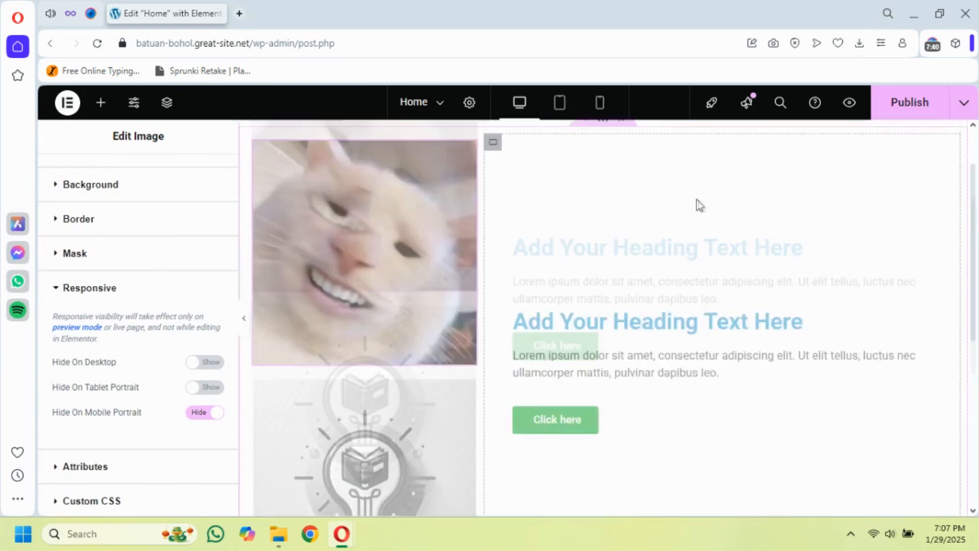
pyautogui.click(911, 107)
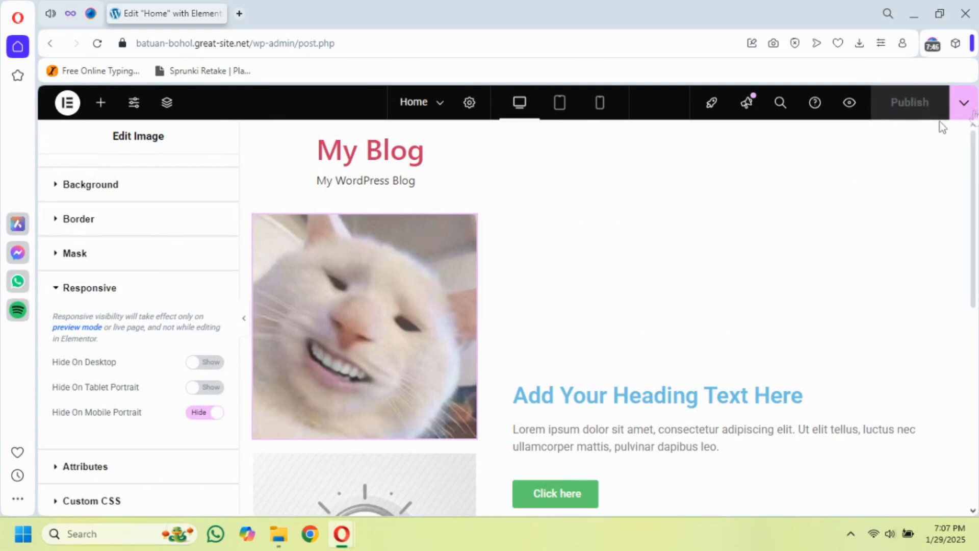
pyautogui.click(970, 106)
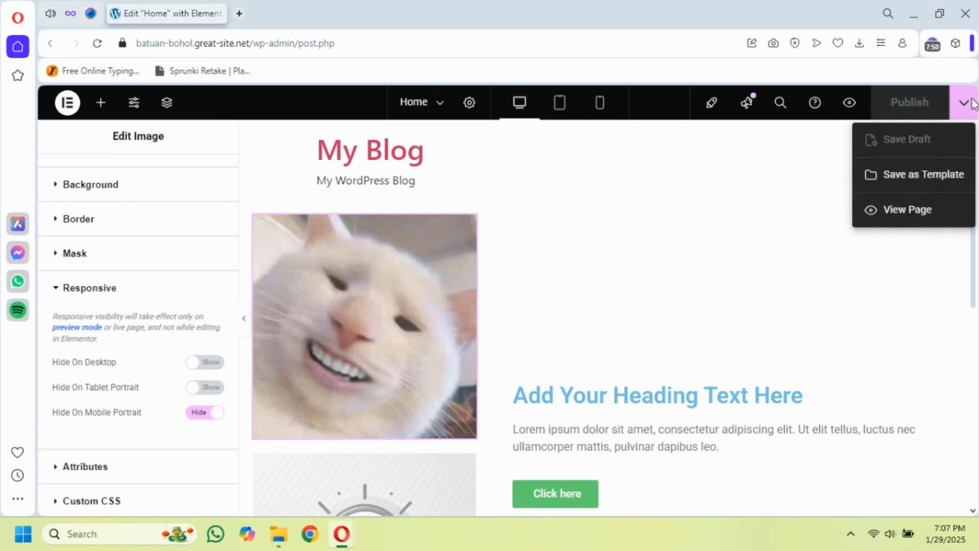
pyautogui.click(904, 210)
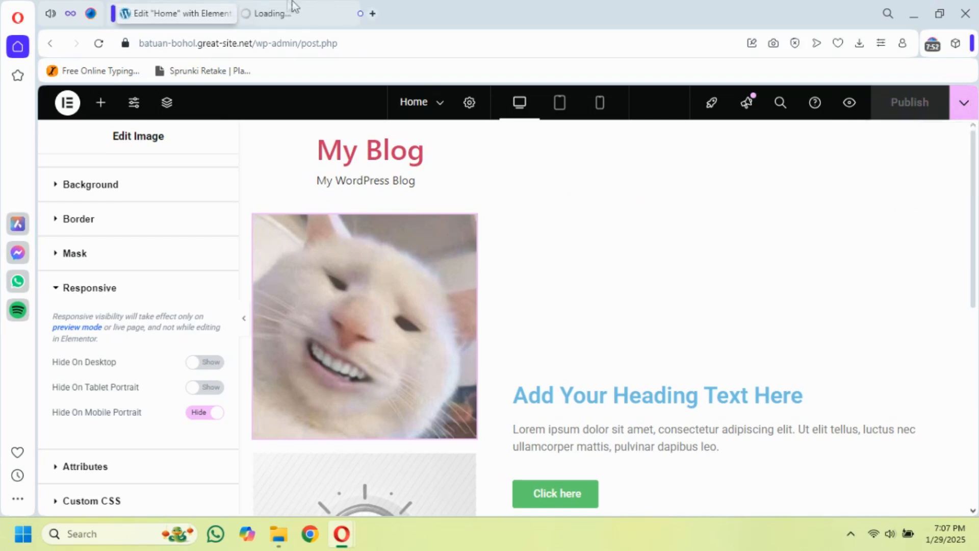
pyautogui.click(270, 6)
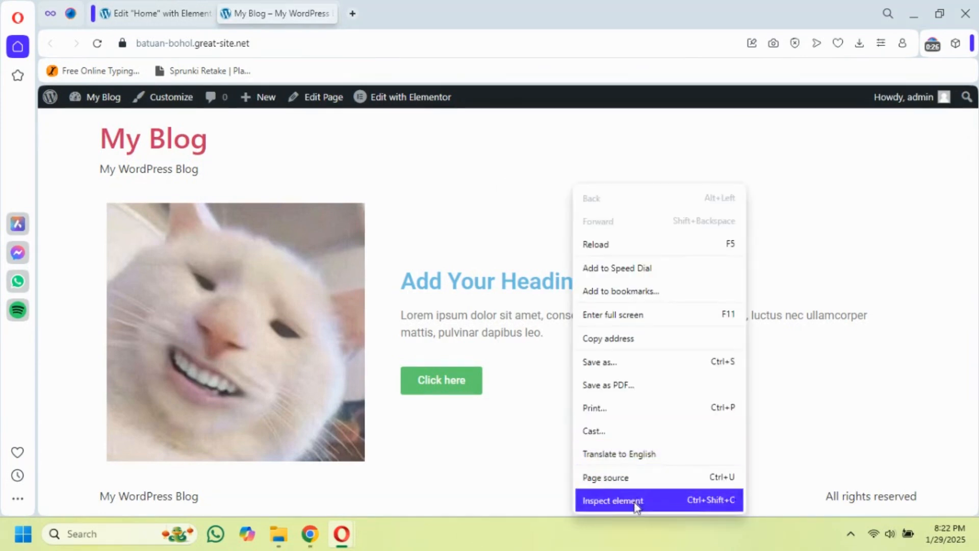
# Inspect the live page with the browser's developer tools and turn on device emulation to check its mobile layout
pyautogui.click(637, 502)
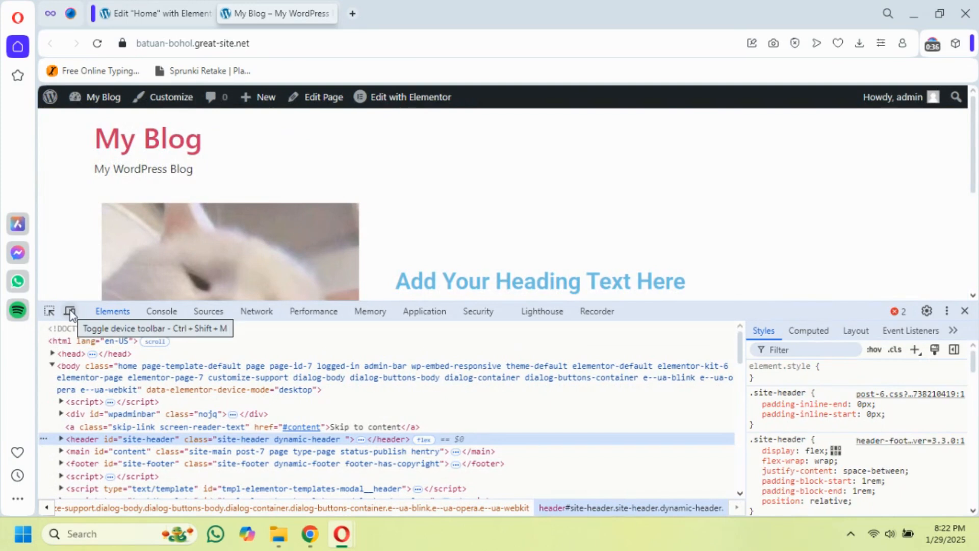
pyautogui.click(70, 312)
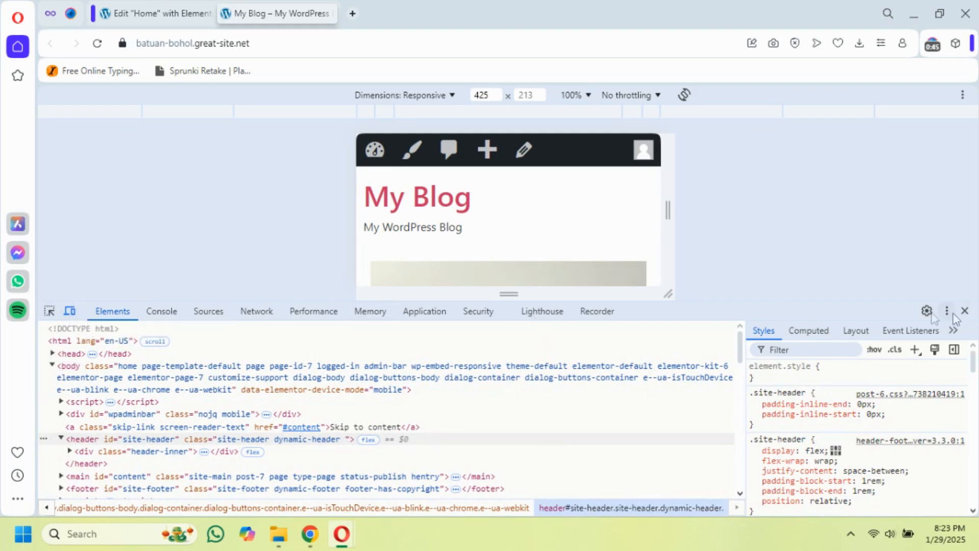
pyautogui.scroll(-3, 539, 219)
pyautogui.scroll(1, 540, 228)
pyautogui.scroll(2, 541, 228)
# Undock the developer tools into a separate window and minimize that window to reveal the emulated page
pyautogui.click(947, 312)
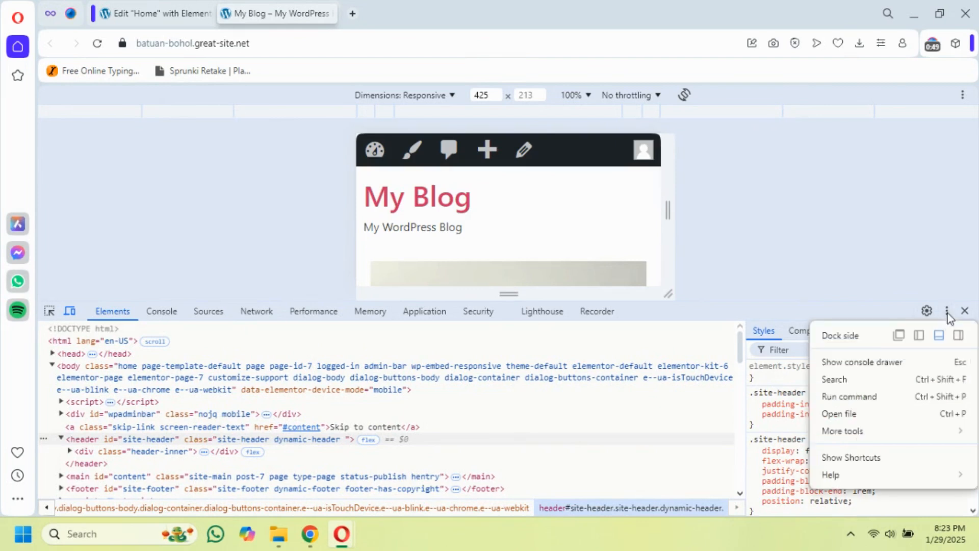
pyautogui.click(899, 337)
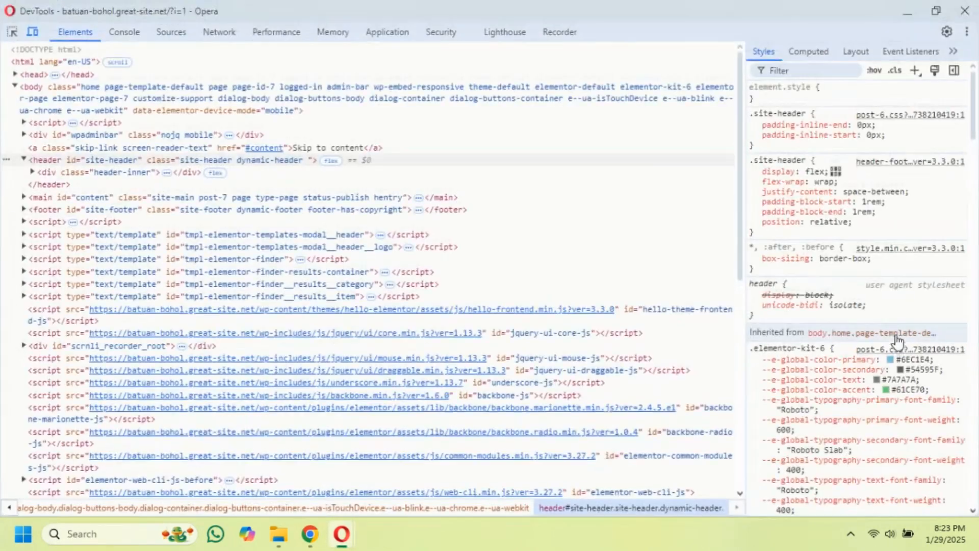
pyautogui.click(905, 15)
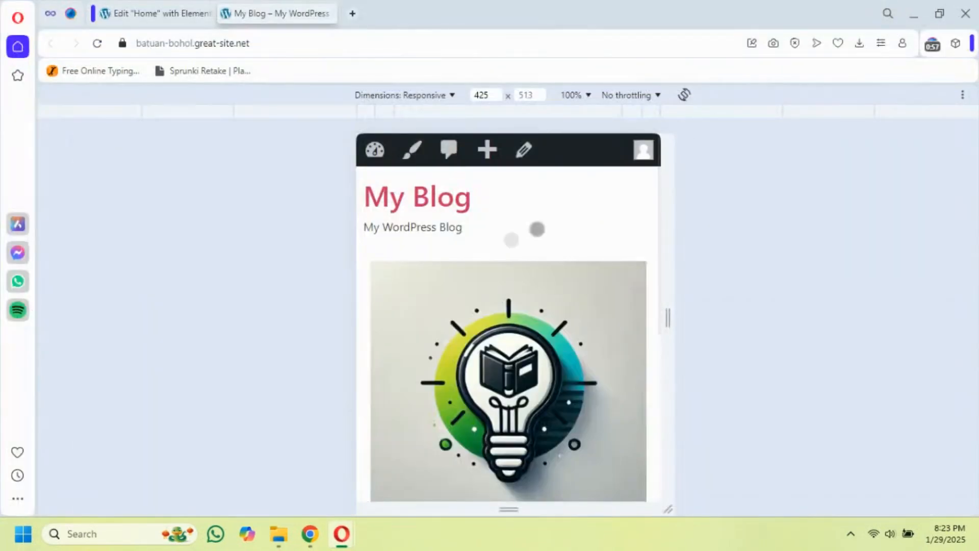
# Check the live page at increasing preset widths from Tablet 768px up to 4K 2560px, and narrow the emulated viewport to about 1271px
pyautogui.click(278, 114)
pyautogui.click(204, 114)
pyautogui.click(100, 117)
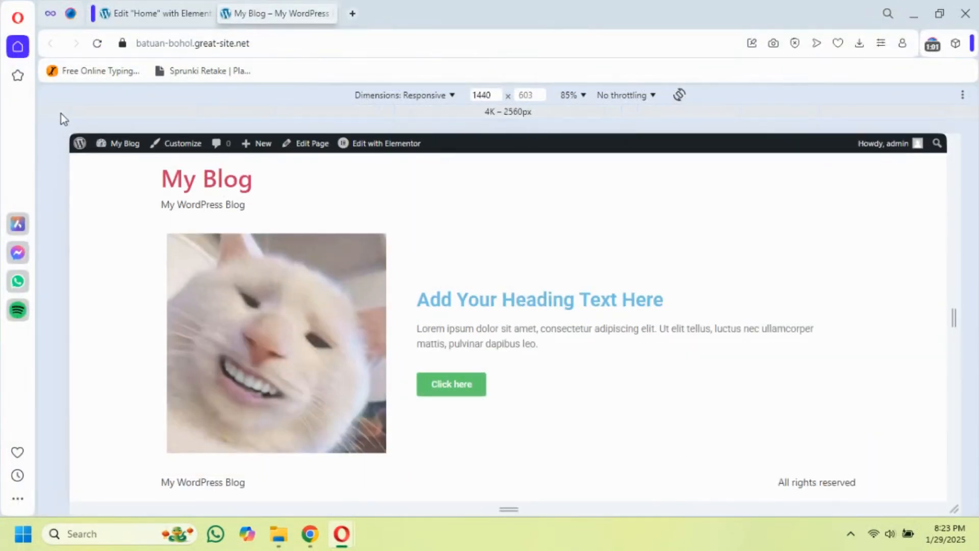
pyautogui.click(59, 116)
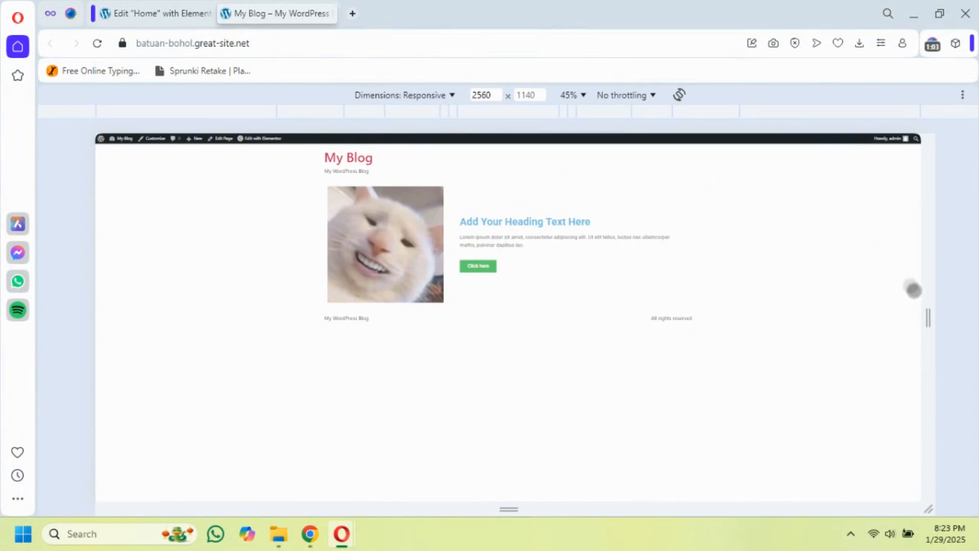
pyautogui.moveTo(929, 317); pyautogui.dragTo(721, 316)
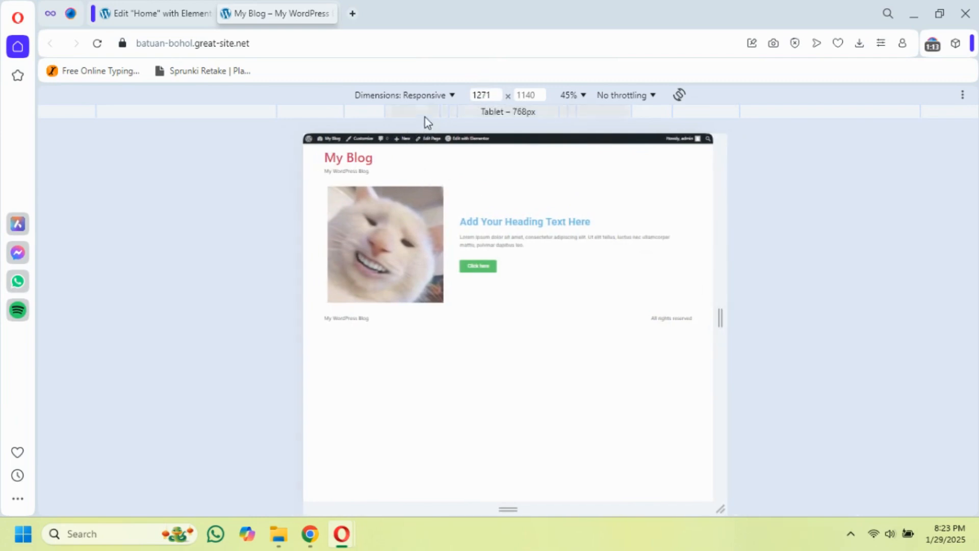
# Check the live page at preset widths from Mobile S 320px up to Tablet 768px, and close the separate developer tools window
pyautogui.click(477, 113)
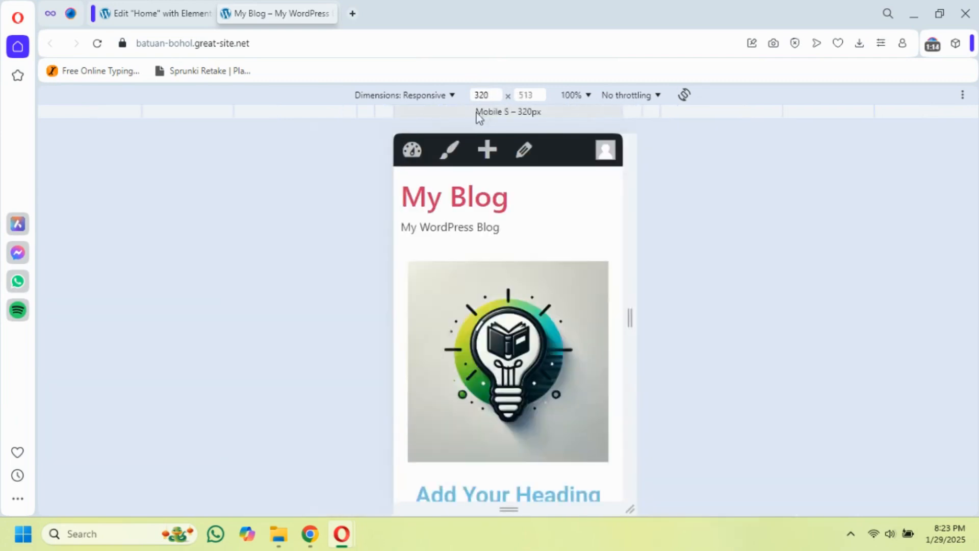
pyautogui.click(389, 111)
pyautogui.click(363, 109)
pyautogui.click(341, 113)
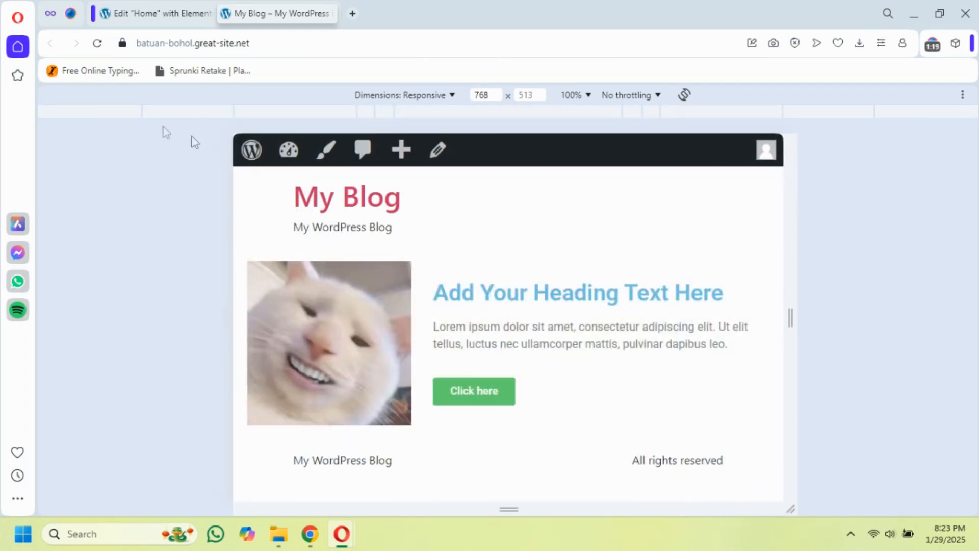
pyautogui.moveTo(341, 533)
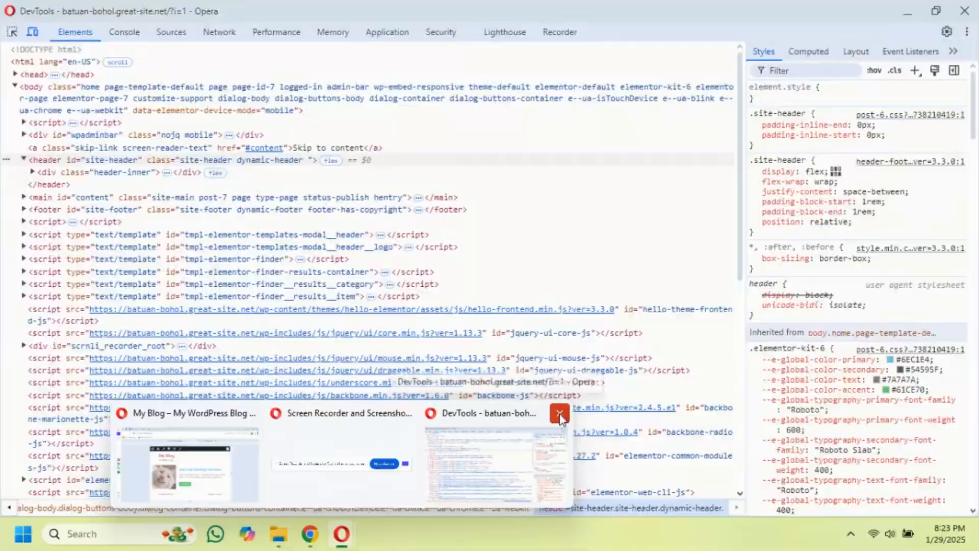
pyautogui.click(560, 413)
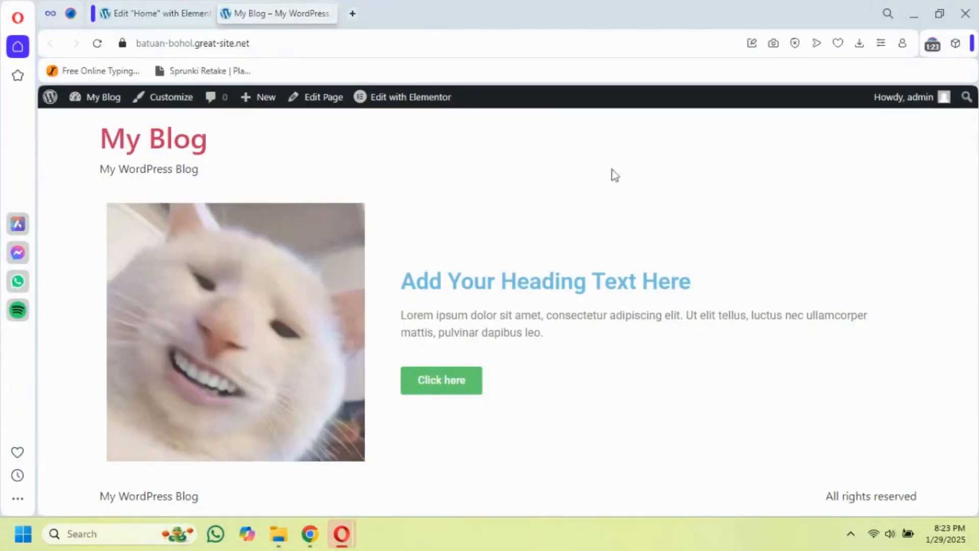